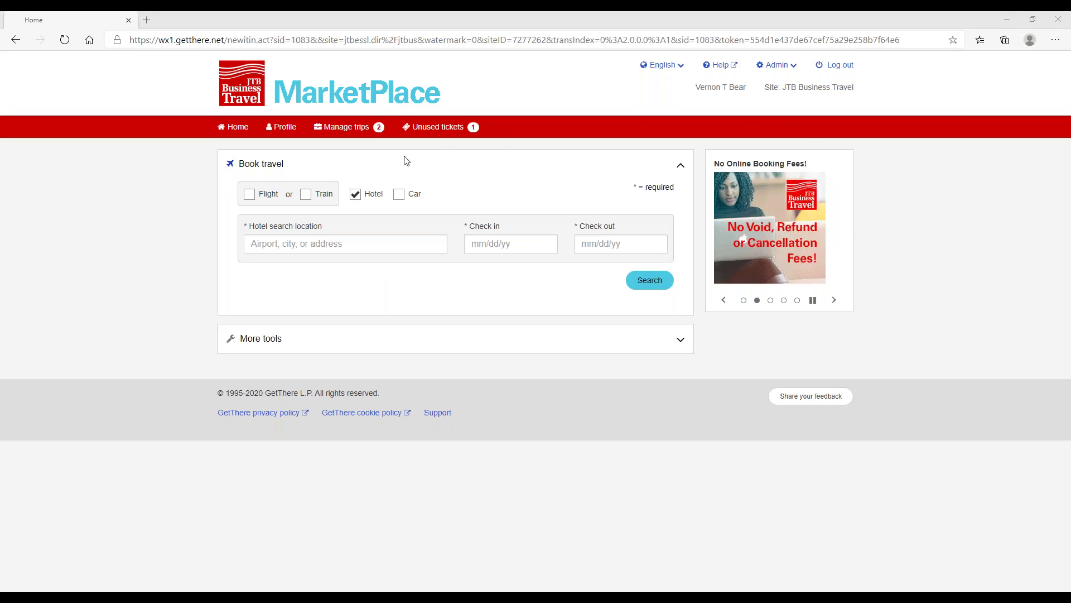
# Step: Search hotels in San Francisco, CA for check-in Oct 15 and check-out Oct 17, 2020
pyautogui.click(351, 245)
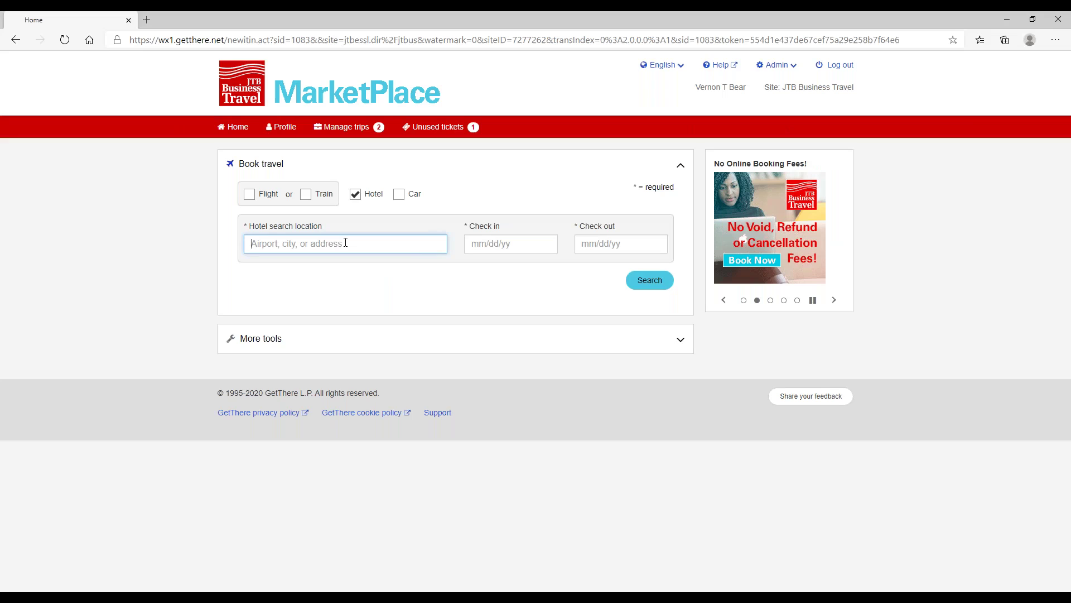
pyautogui.write('san fran')
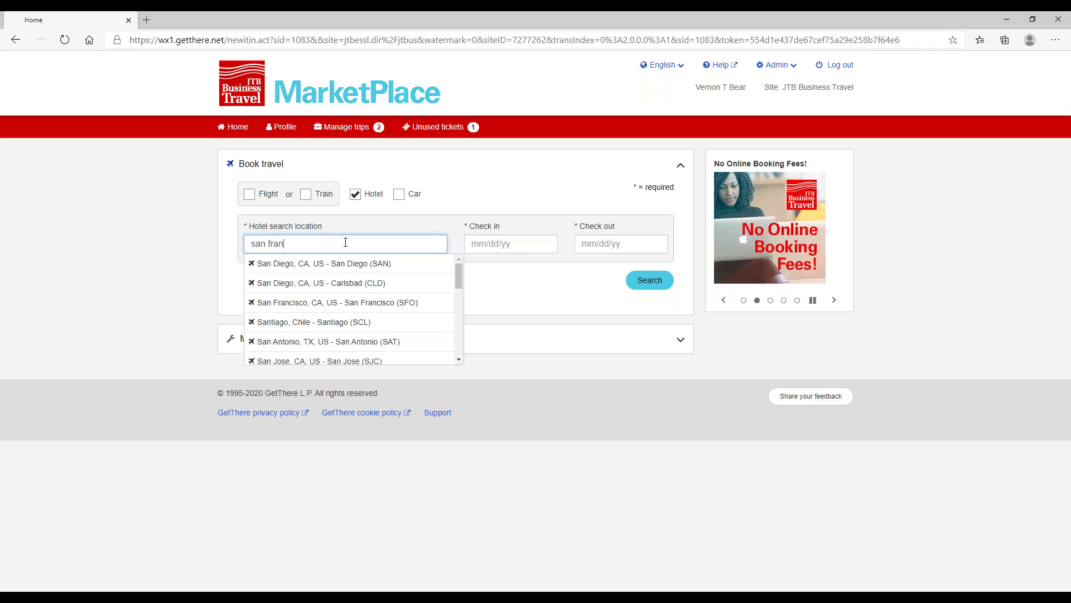
pyautogui.click(320, 266)
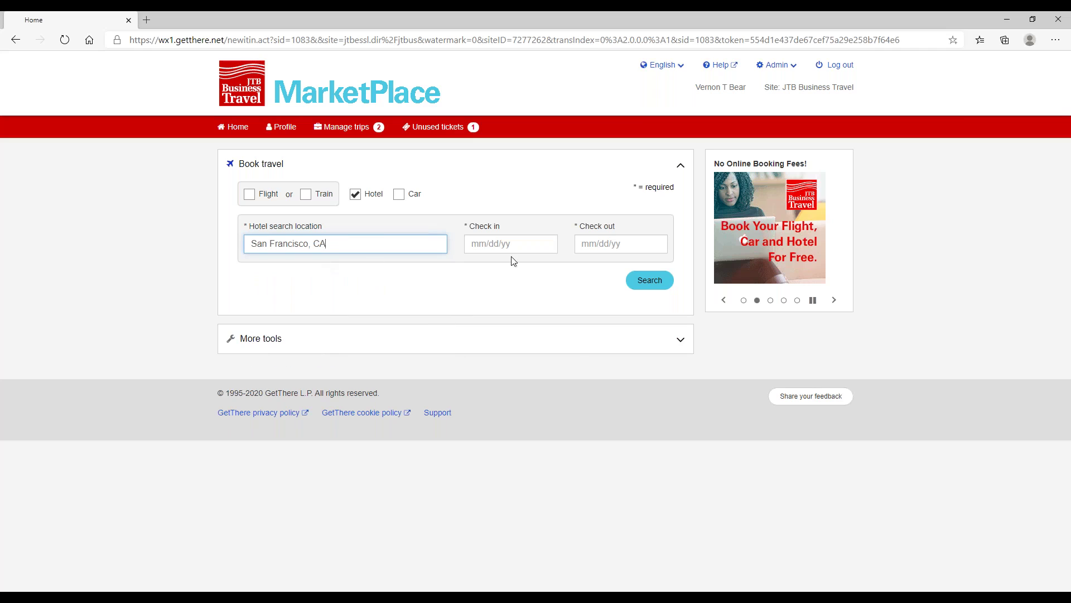
pyautogui.click(523, 246)
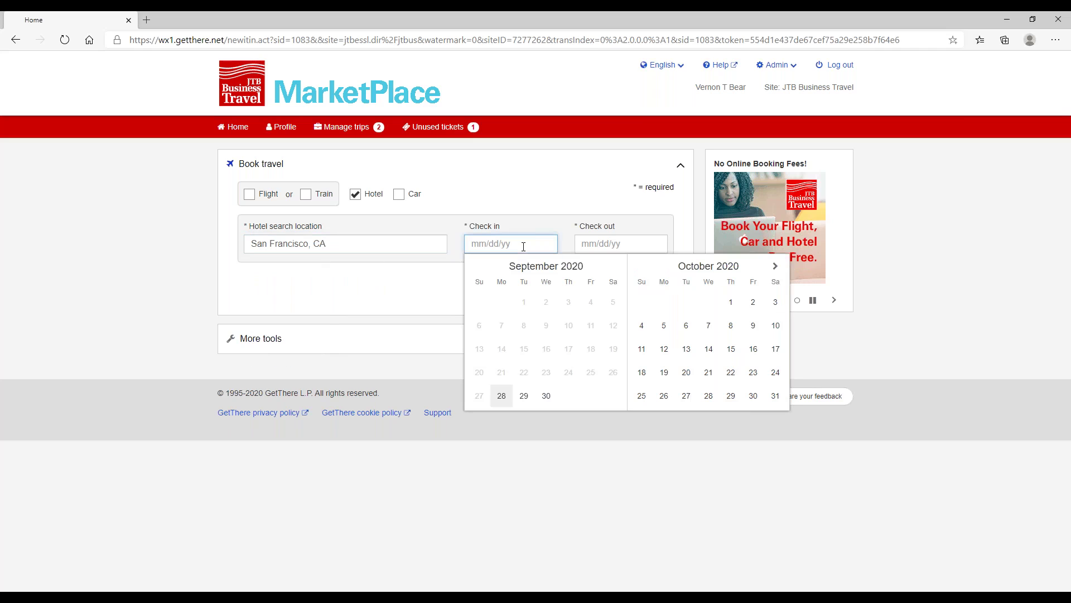
pyautogui.click(733, 349)
pyautogui.click(635, 244)
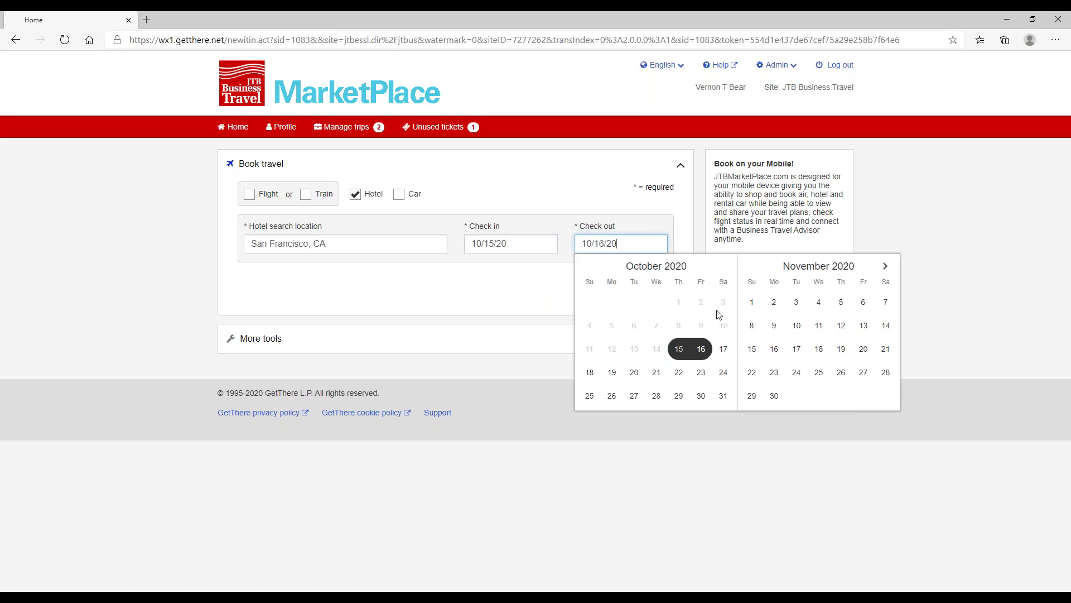
pyautogui.click(730, 351)
pyautogui.click(649, 280)
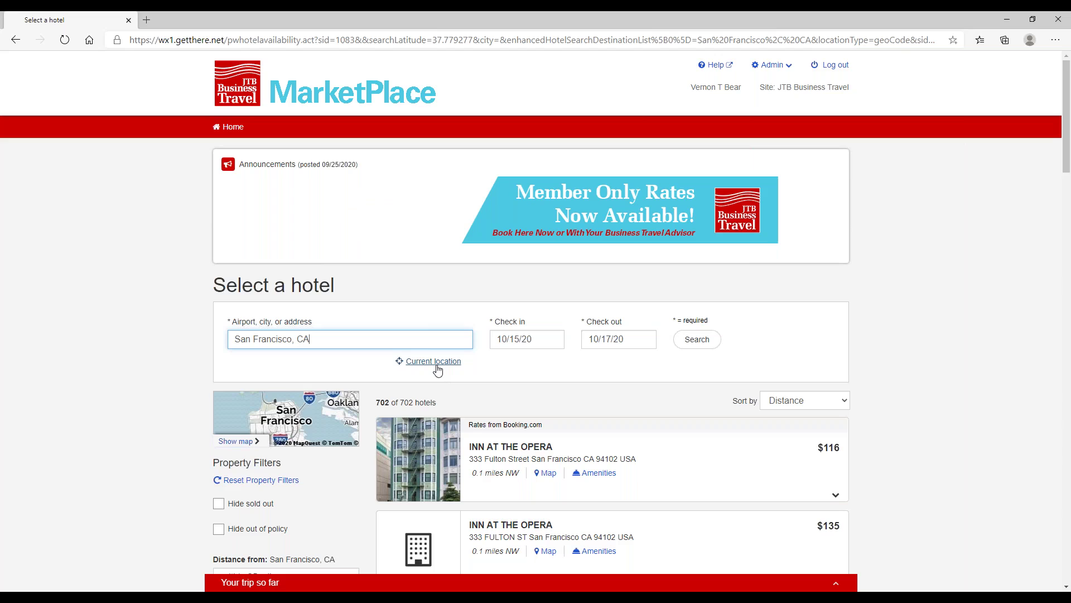
# Step: Show the 702 San Francisco hotel results on the Bay Area map and check the sort choices
pyautogui.scroll(-10, 563, 412)
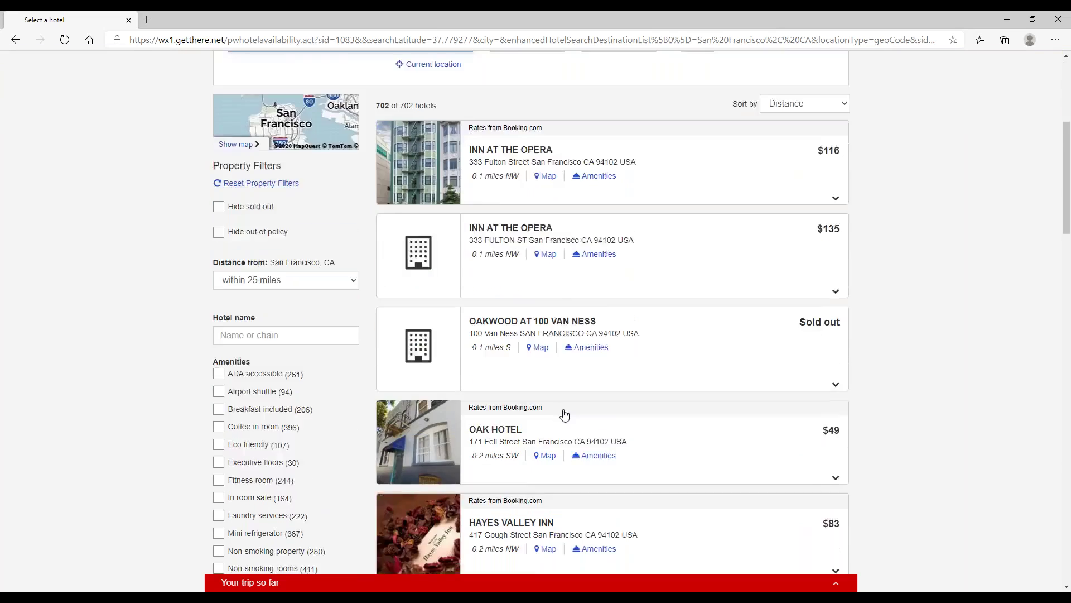
pyautogui.scroll(8, 563, 413)
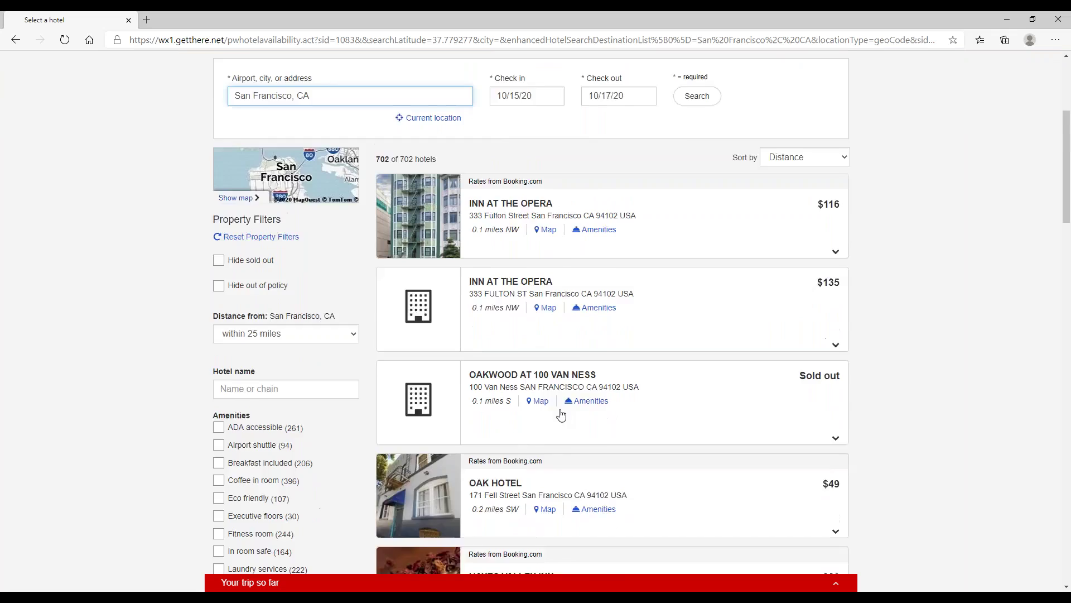
pyautogui.click(249, 282)
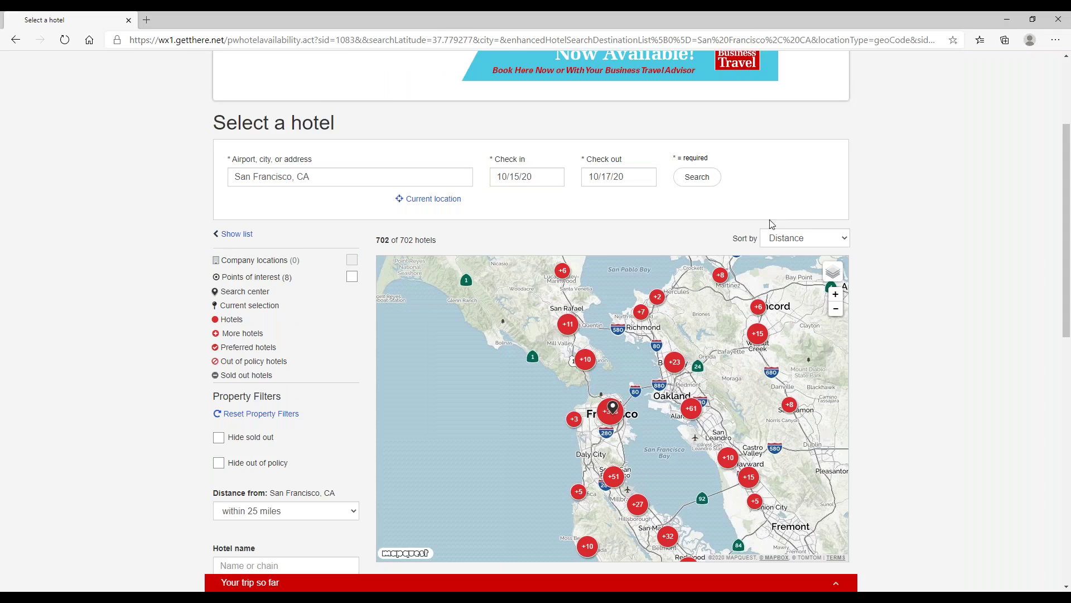
pyautogui.click(846, 241)
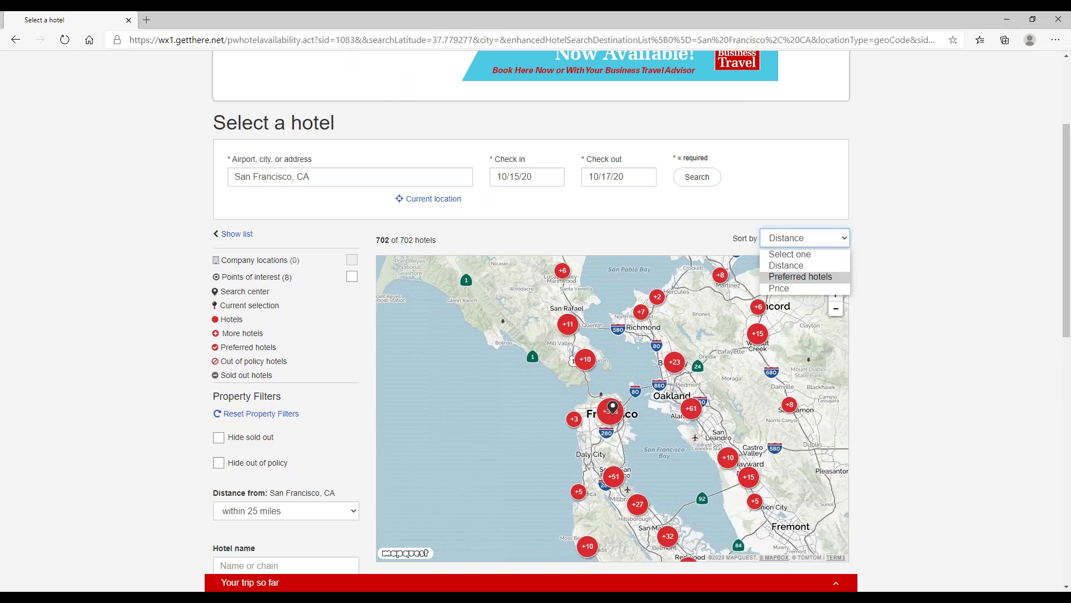
# Step: Return to the list view, hide sold-out hotels, and keep the within 25 miles range
pyautogui.click(231, 233)
pyautogui.click(231, 233)
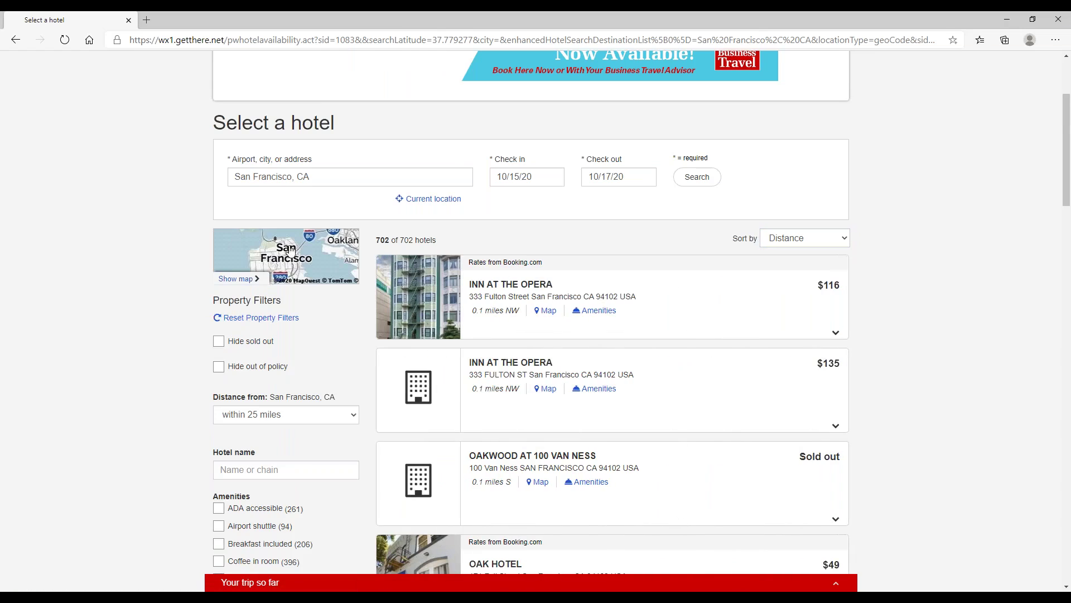
pyautogui.click(218, 341)
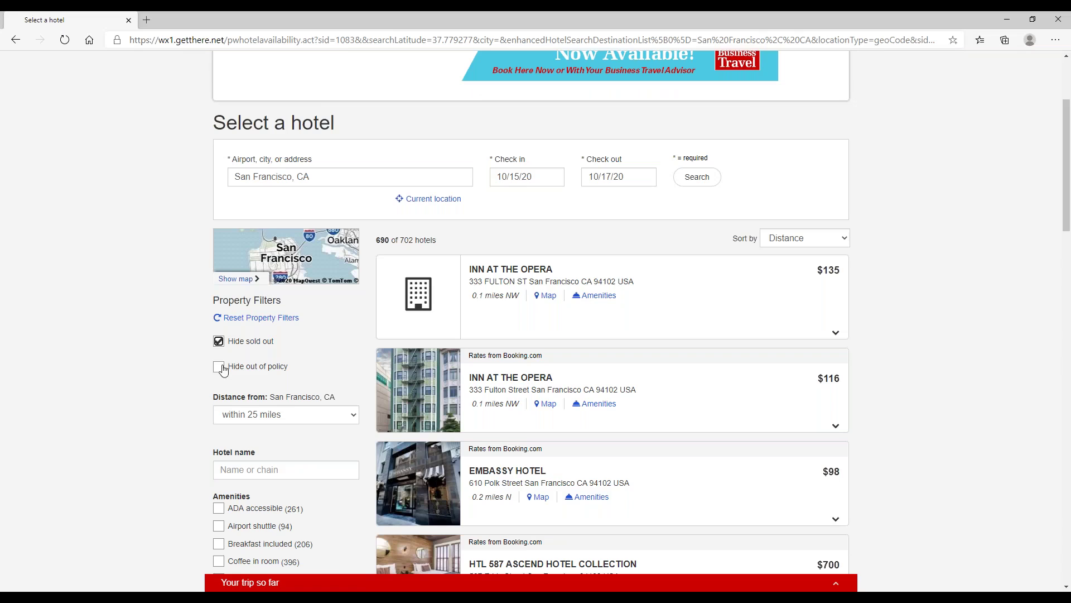
pyautogui.click(295, 414)
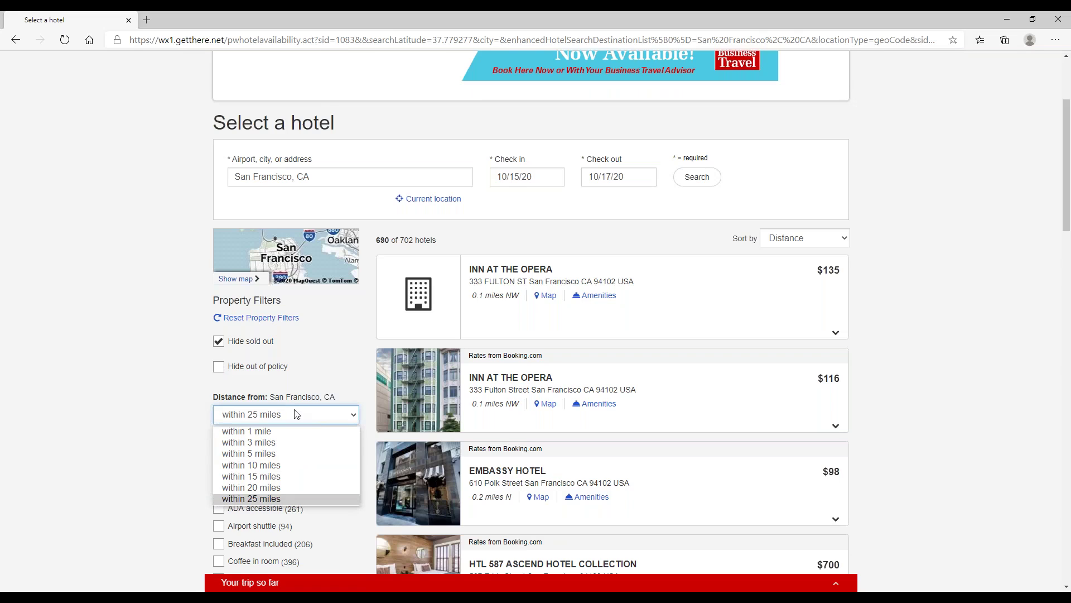
pyautogui.click(296, 414)
pyautogui.scroll(-2, 864, 355)
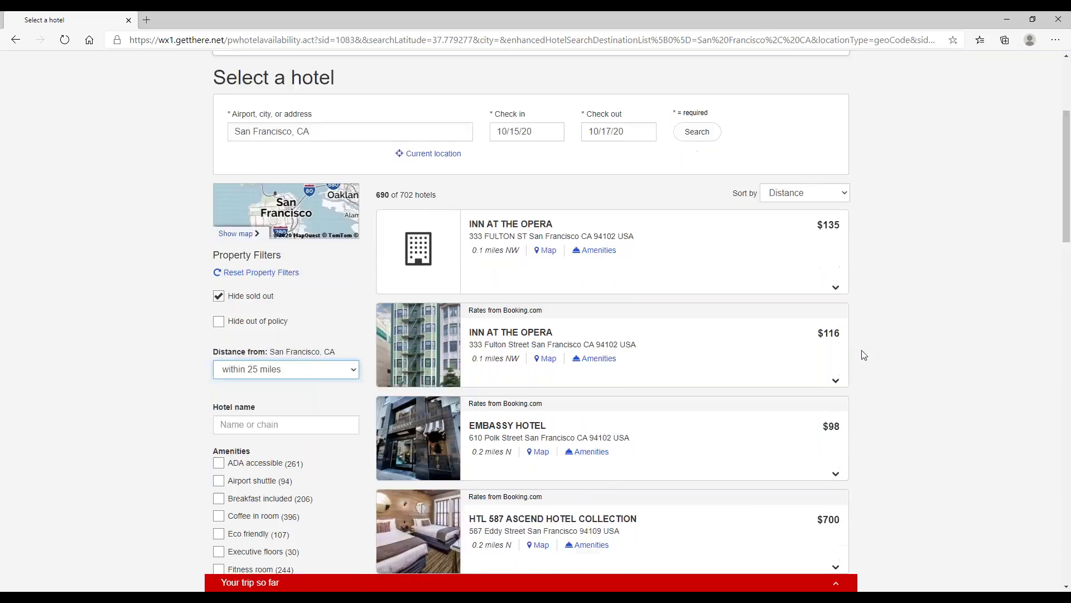
# Step: Expand the room rates for Inn at the Opera and Embassy Hotel
pyautogui.click(836, 342)
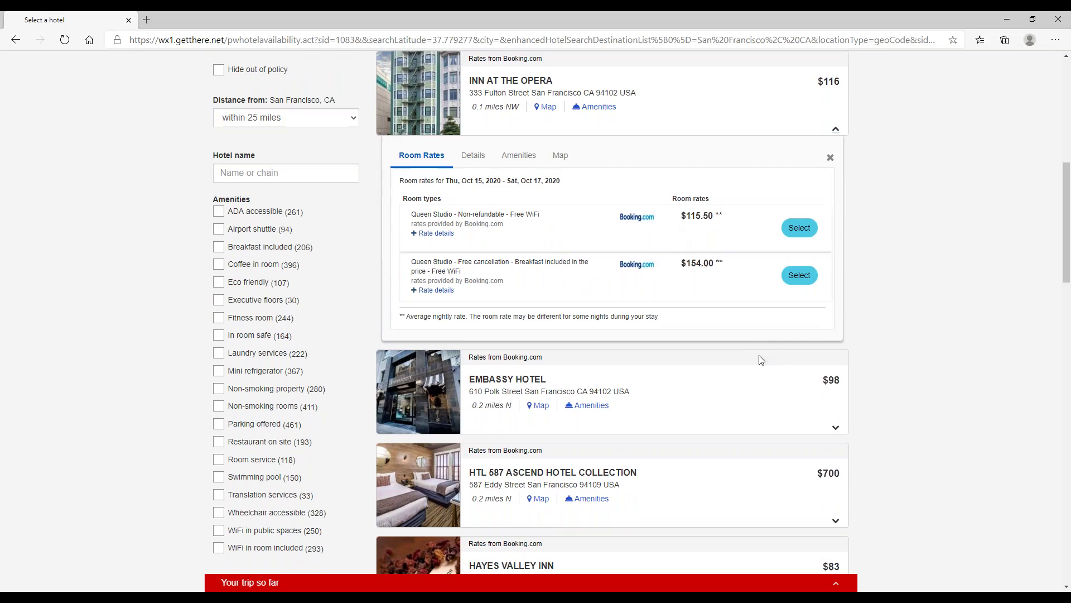
pyautogui.click(836, 429)
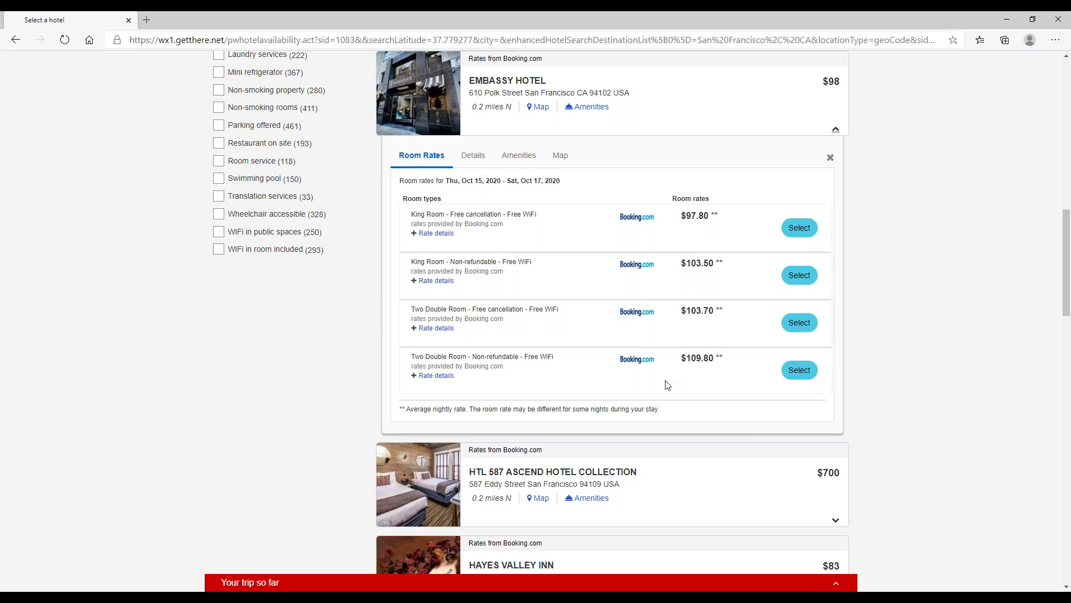
pyautogui.scroll(6, 364, 320)
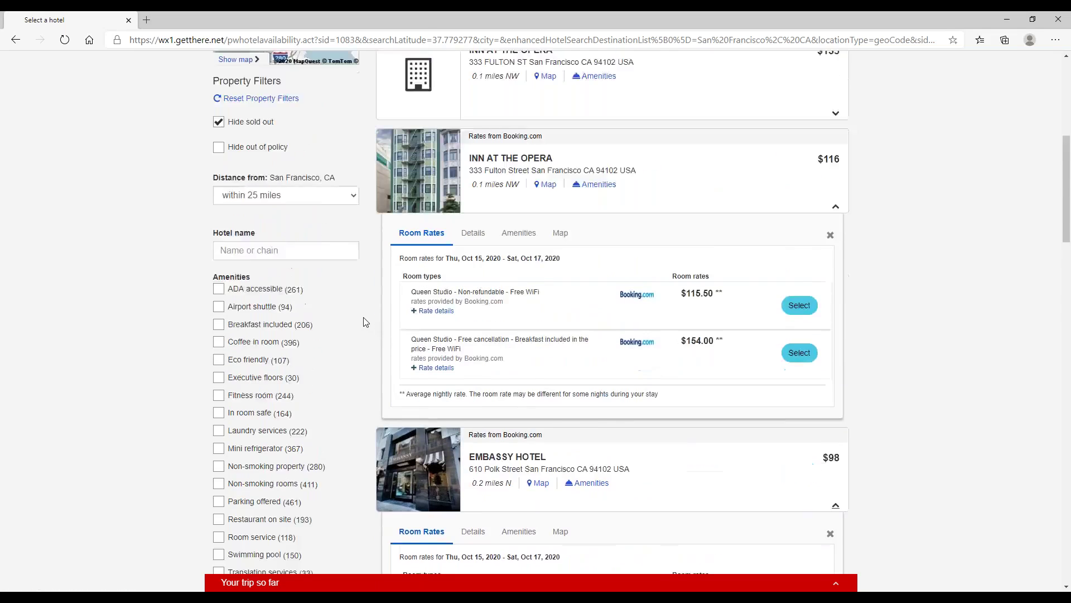
pyautogui.scroll(1, 365, 322)
# Step: Filter by the All Embassy Suites hotel name (3 results), then remove that filter
pyautogui.click(283, 285)
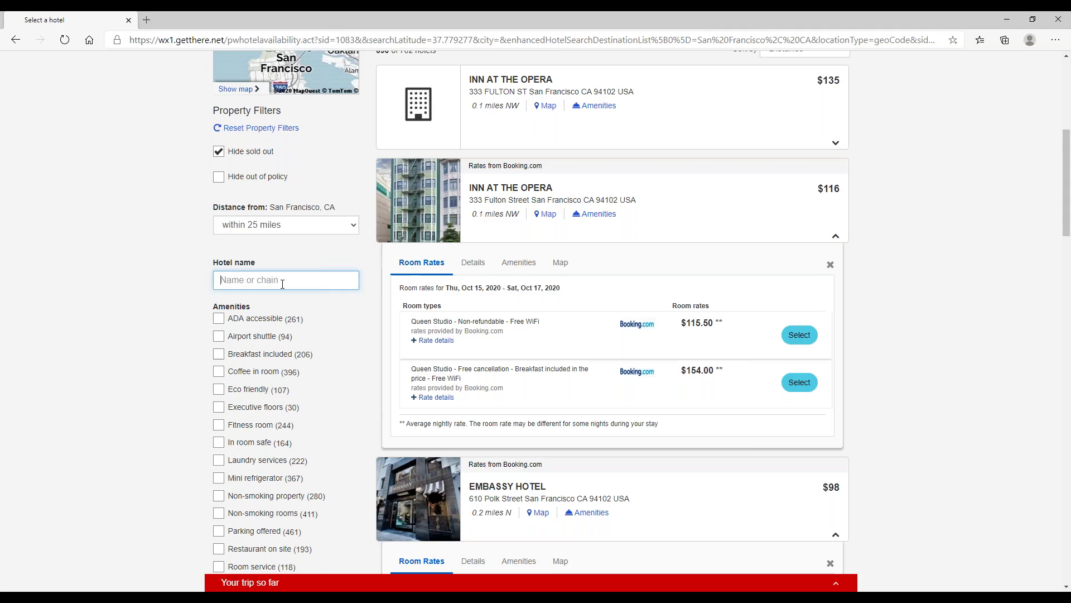
pyautogui.write('embassy')
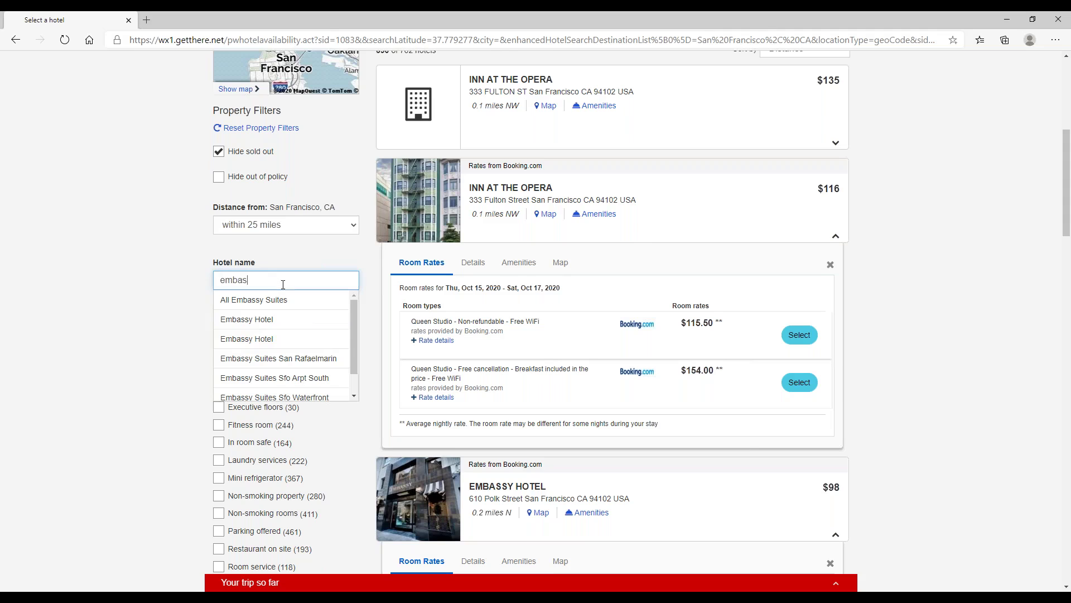
pyautogui.click(304, 302)
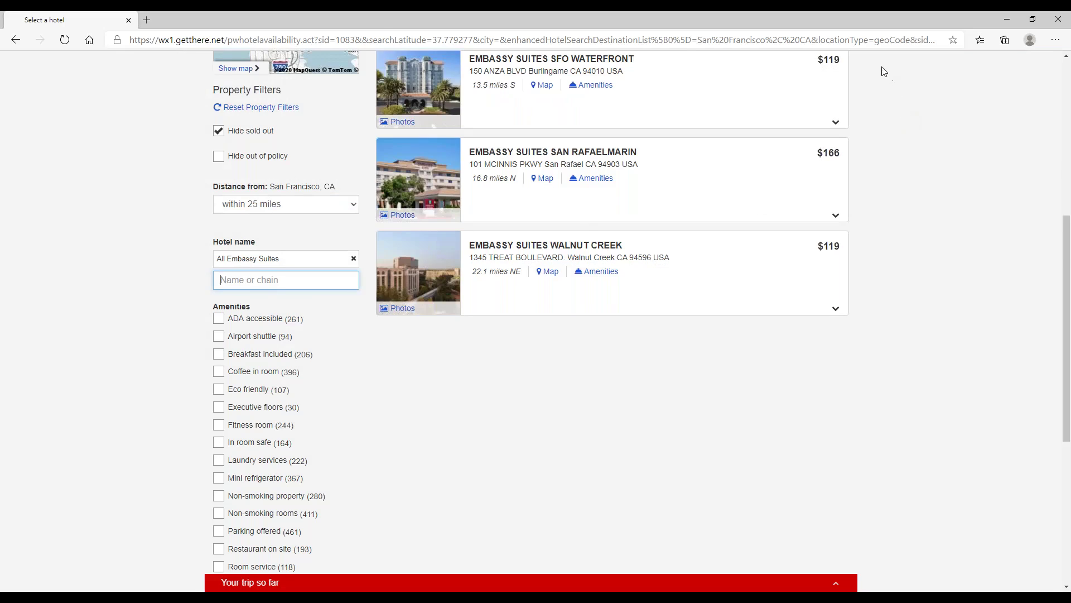
pyautogui.scroll(2, 881, 81)
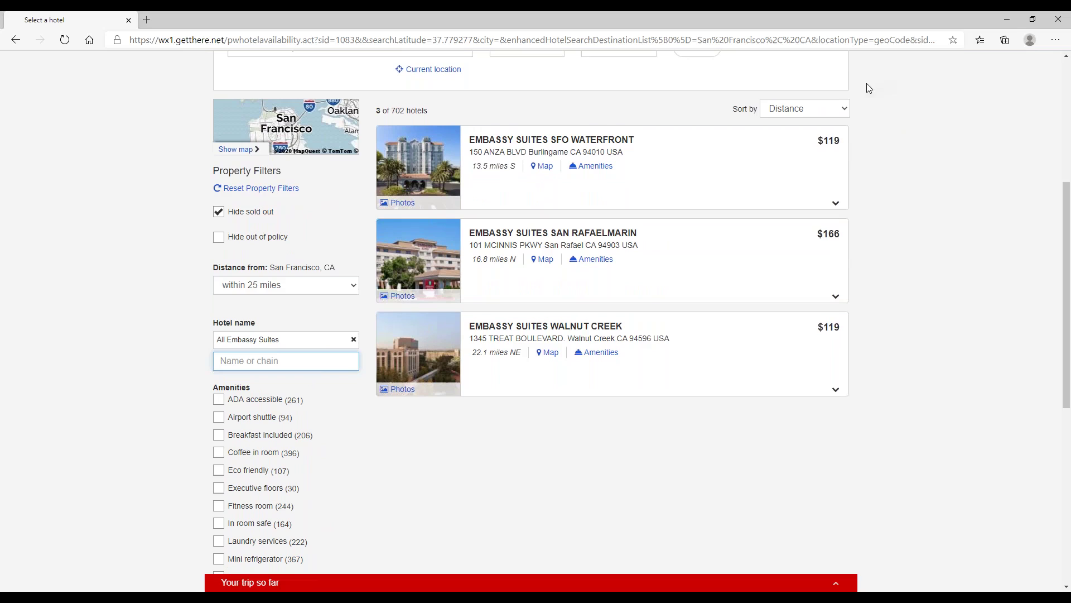
pyautogui.click(353, 339)
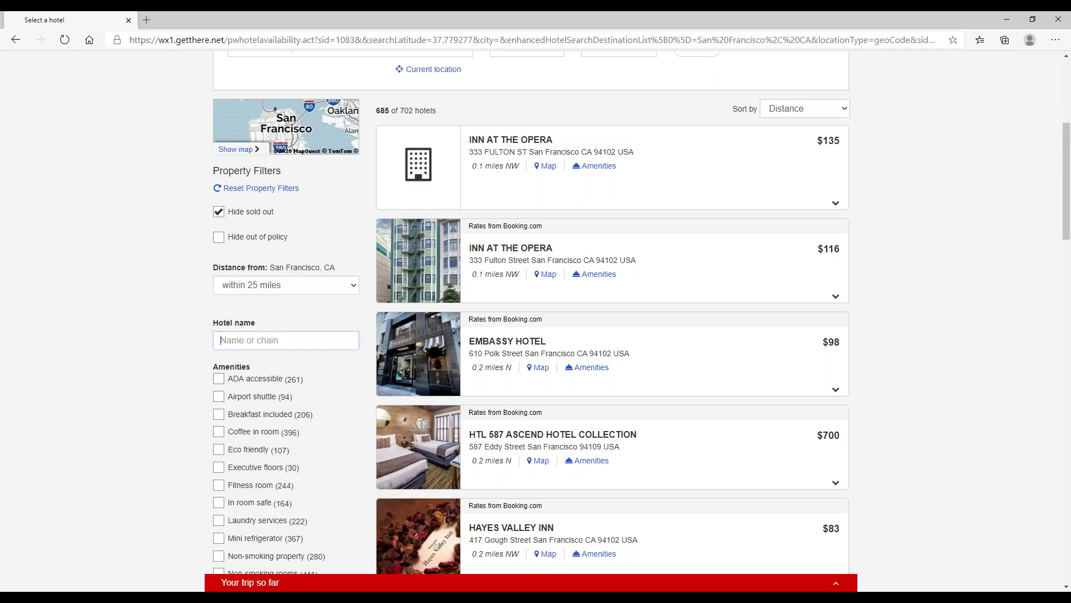
# Step: Filter by Hilton Brands and scroll the 29 results to DBLTREE SFO AIRPORT NORTH
pyautogui.click(295, 340)
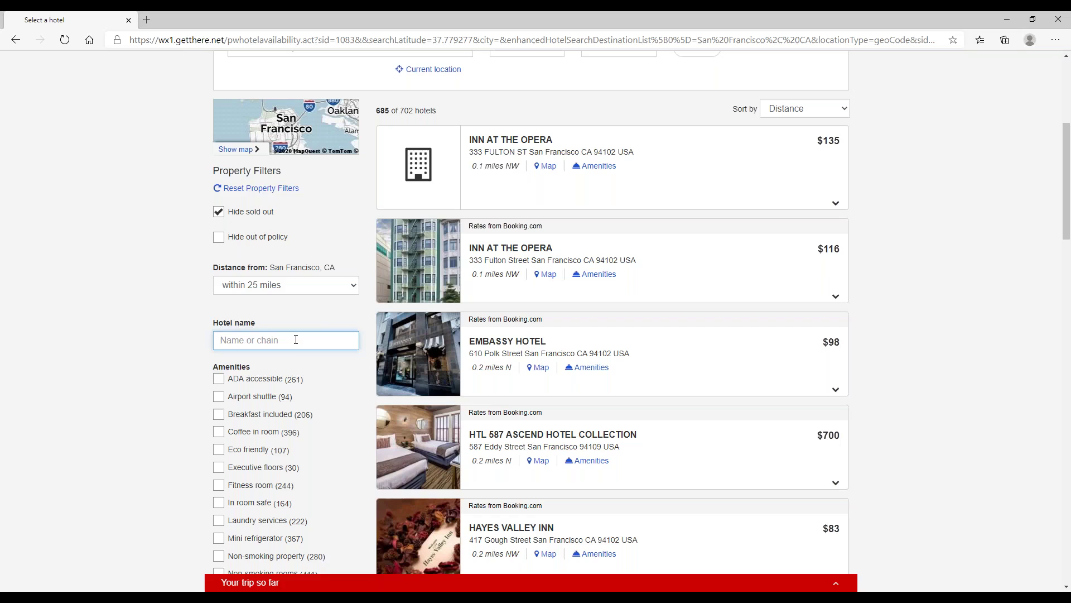
pyautogui.write('hilton')
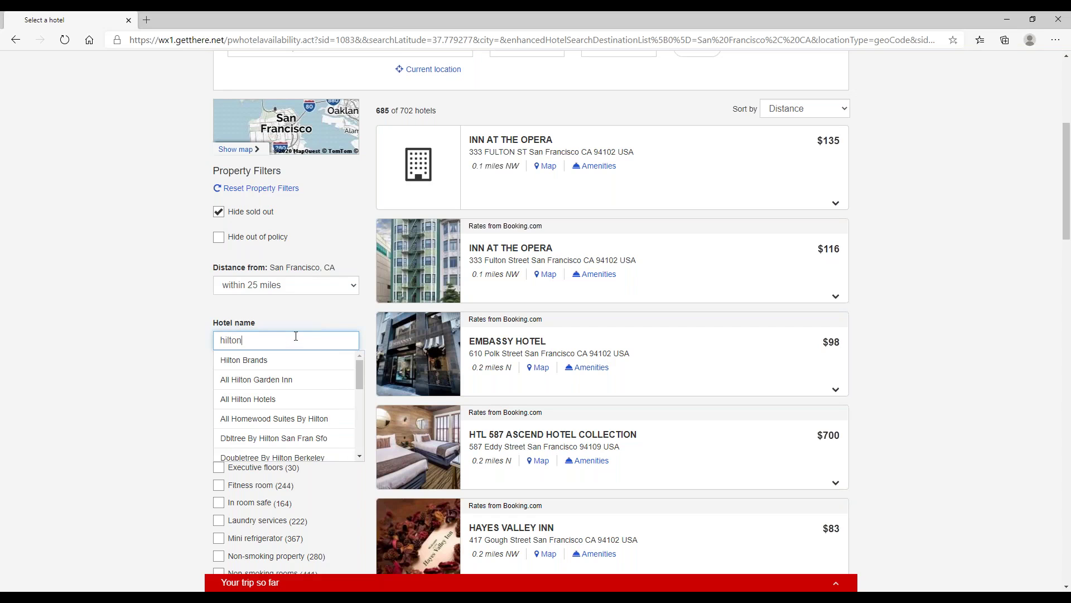
pyautogui.click(268, 360)
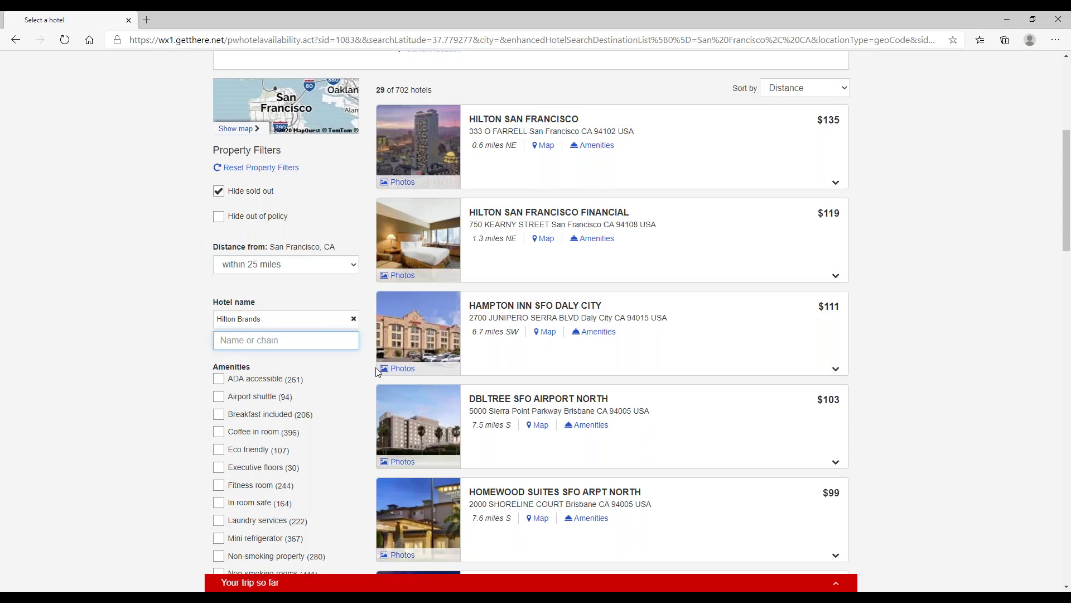
pyautogui.scroll(-2, 864, 300)
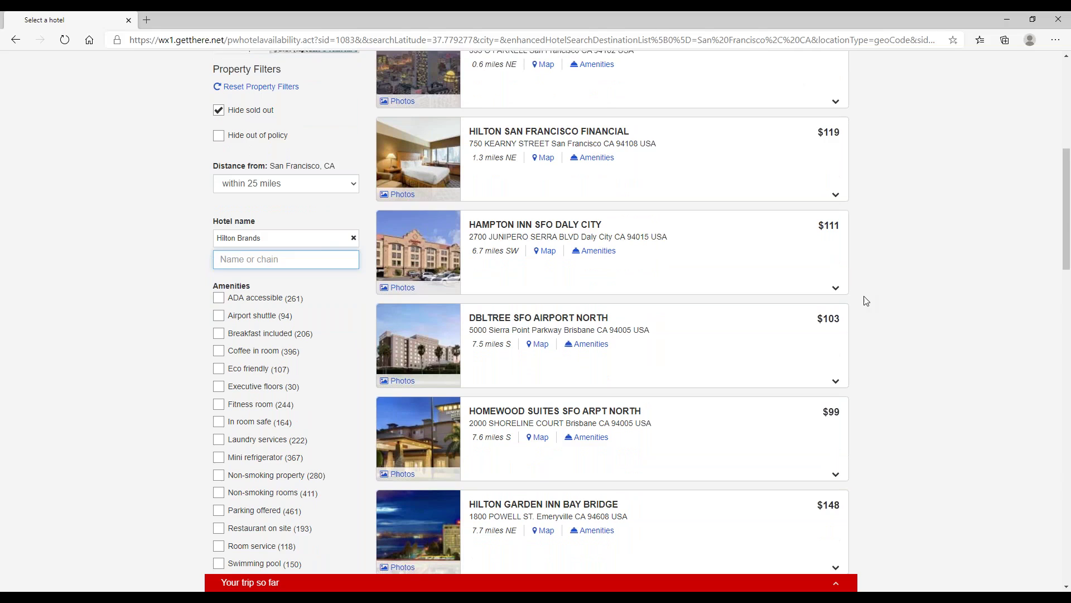
pyautogui.scroll(-2, 866, 301)
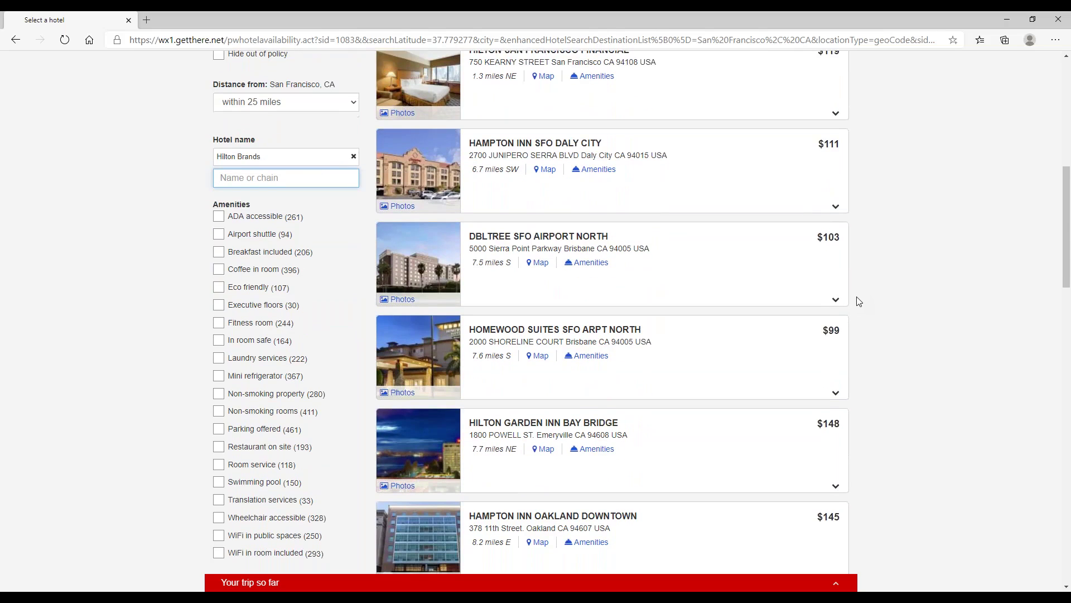
# Step: Expand the DBLTREE SFO AIRPORT NORTH listing and browse its photos
pyautogui.click(837, 300)
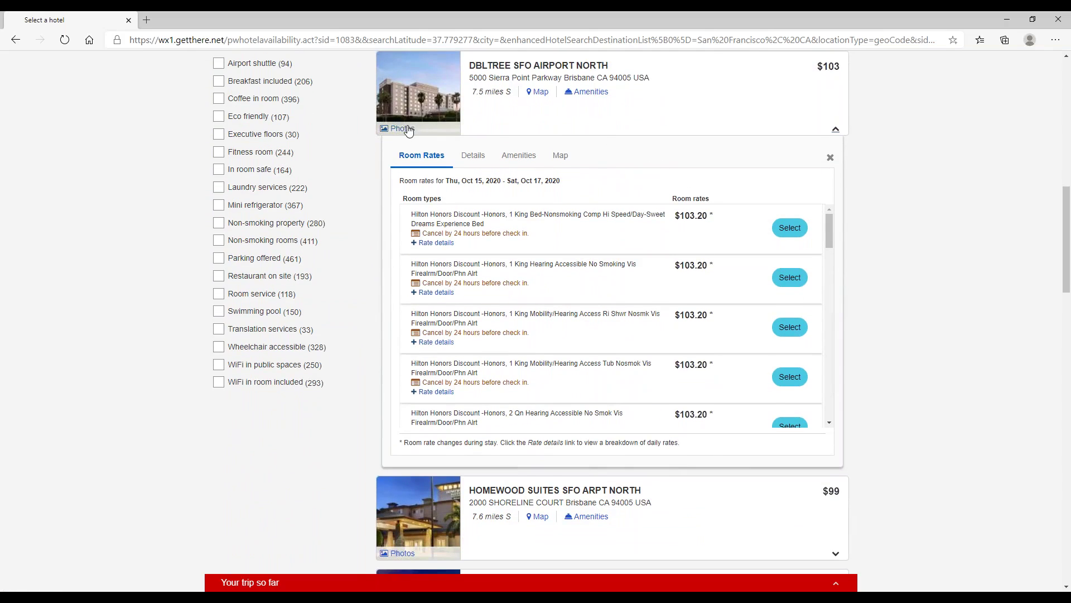
pyautogui.click(401, 128)
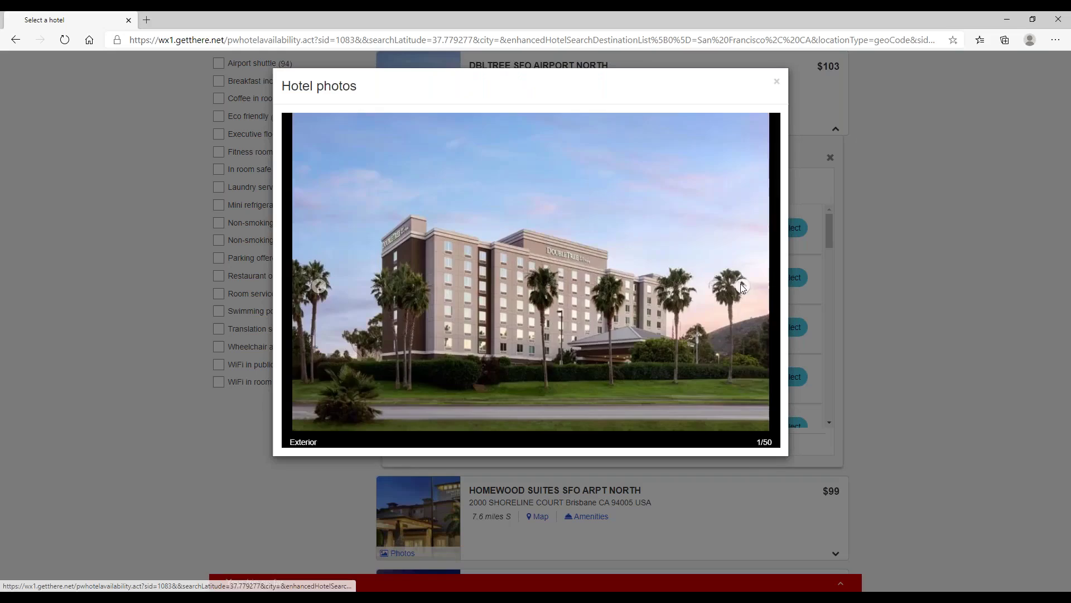
pyautogui.click(741, 283)
pyautogui.click(777, 82)
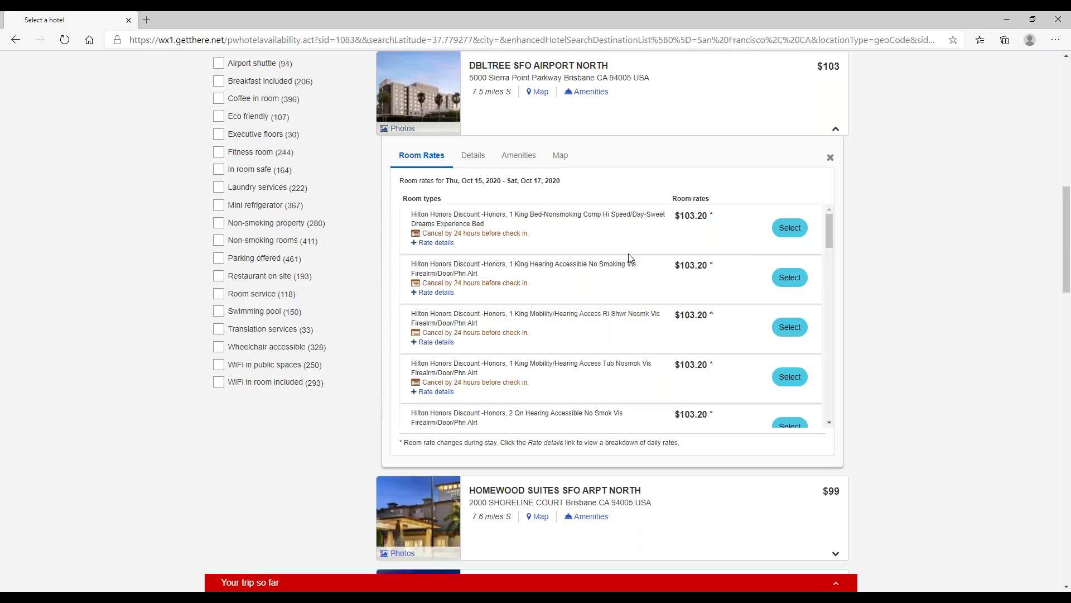
# Step: Review the hotel's Details, Amenities and Map, then scroll Room Rates to the Jtb Dream Away rates
pyautogui.click(479, 159)
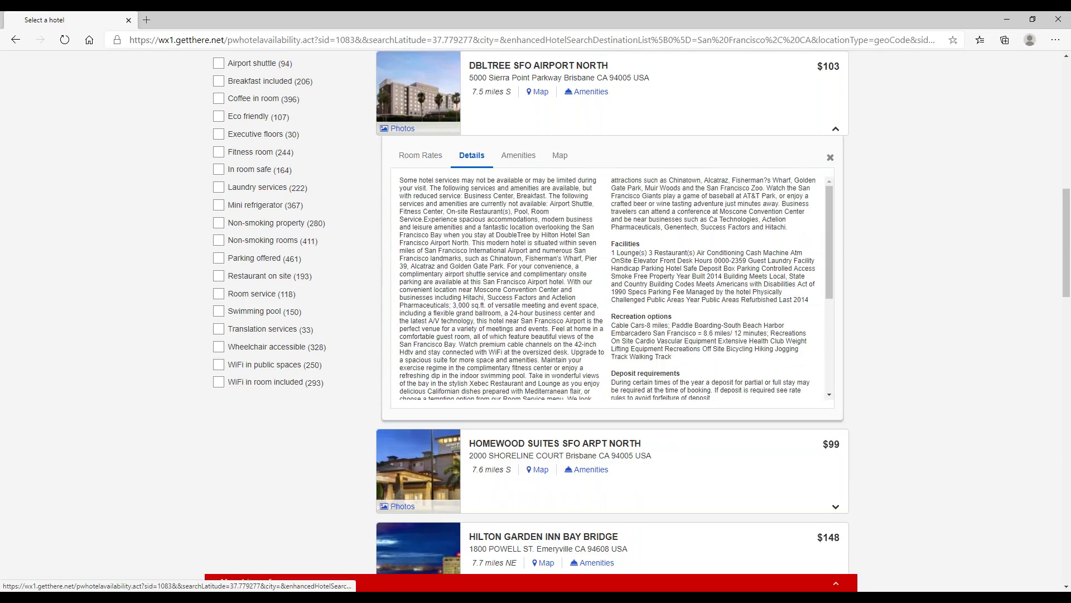
pyautogui.click(519, 158)
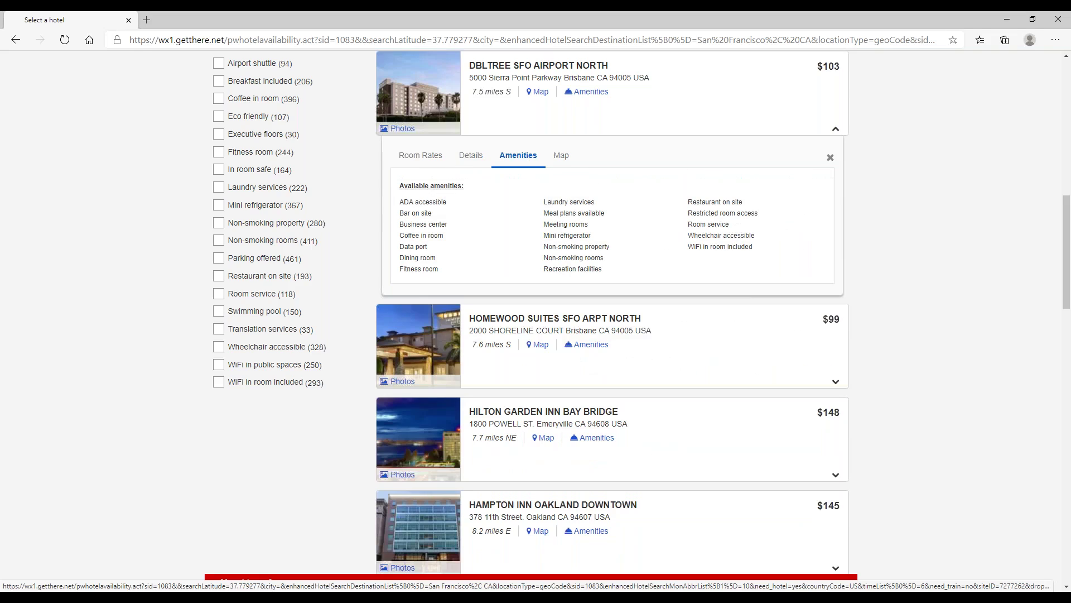
pyautogui.click(562, 158)
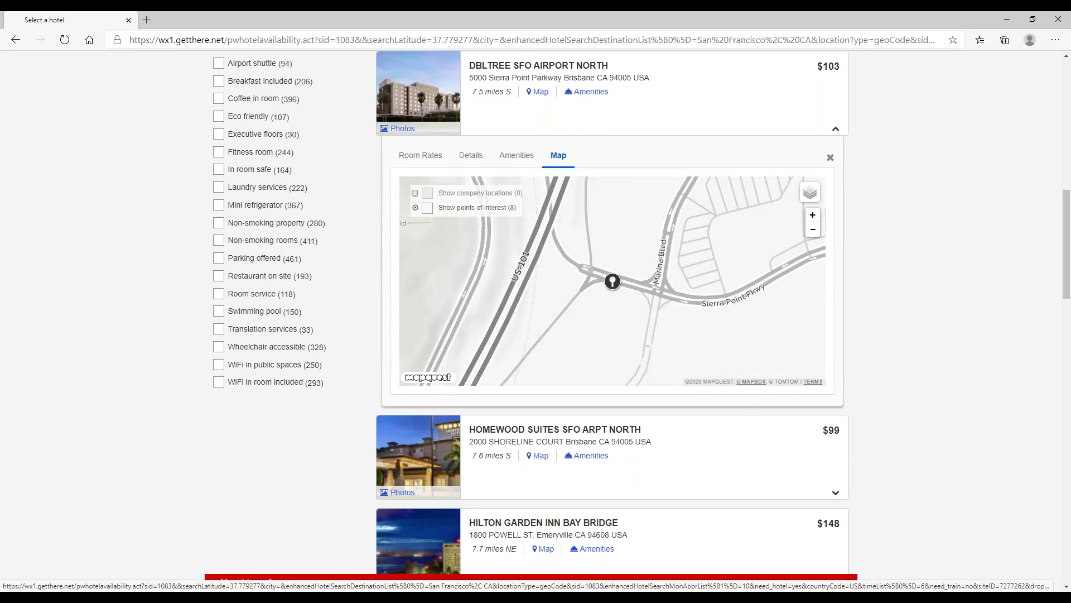
pyautogui.click(417, 155)
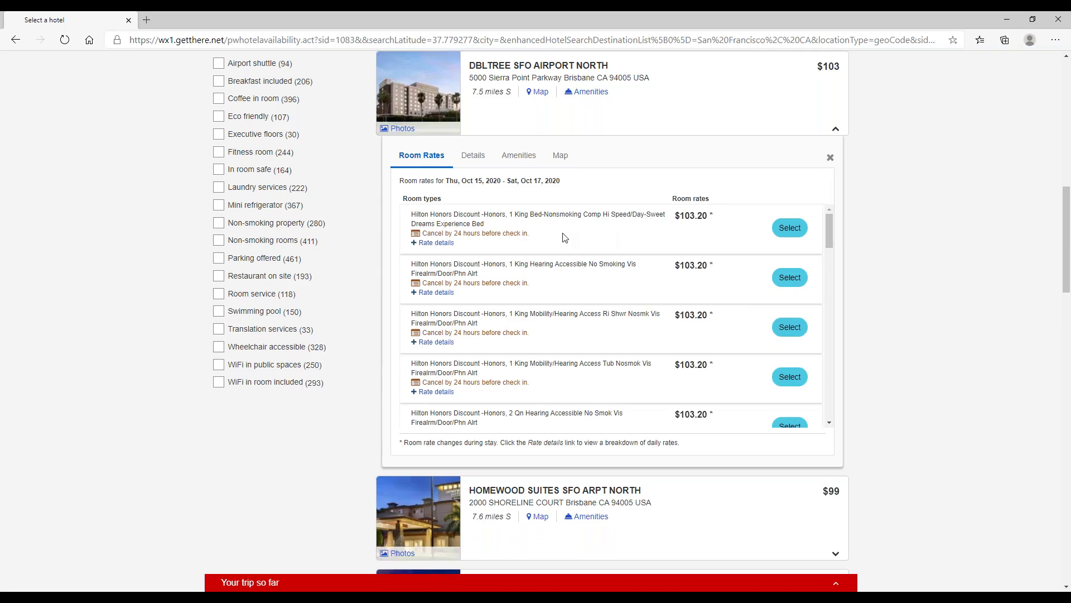
pyautogui.scroll(-5, 564, 238)
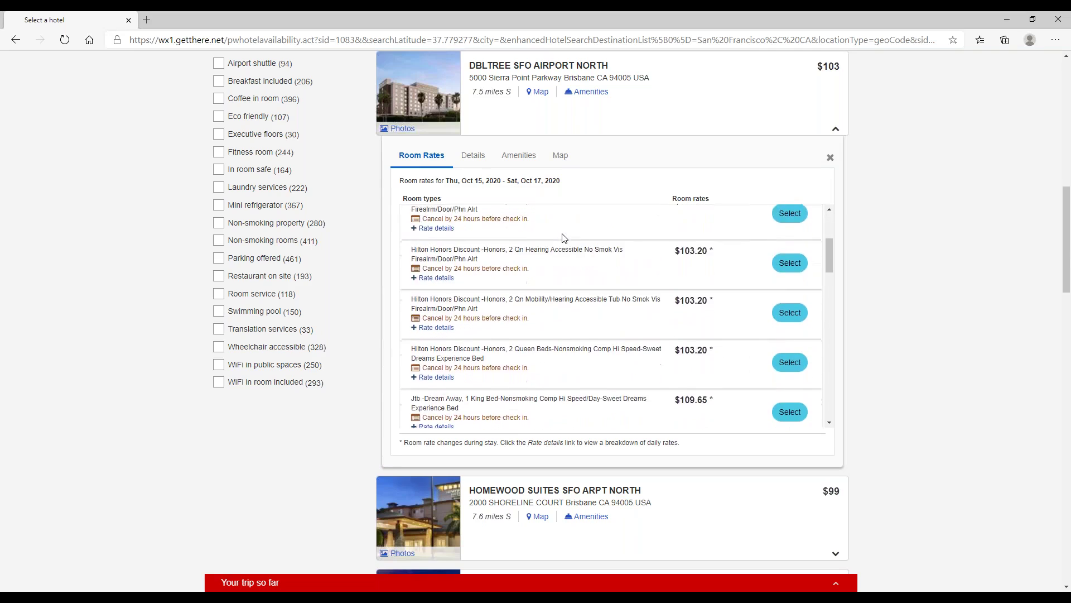
pyautogui.scroll(-1, 563, 237)
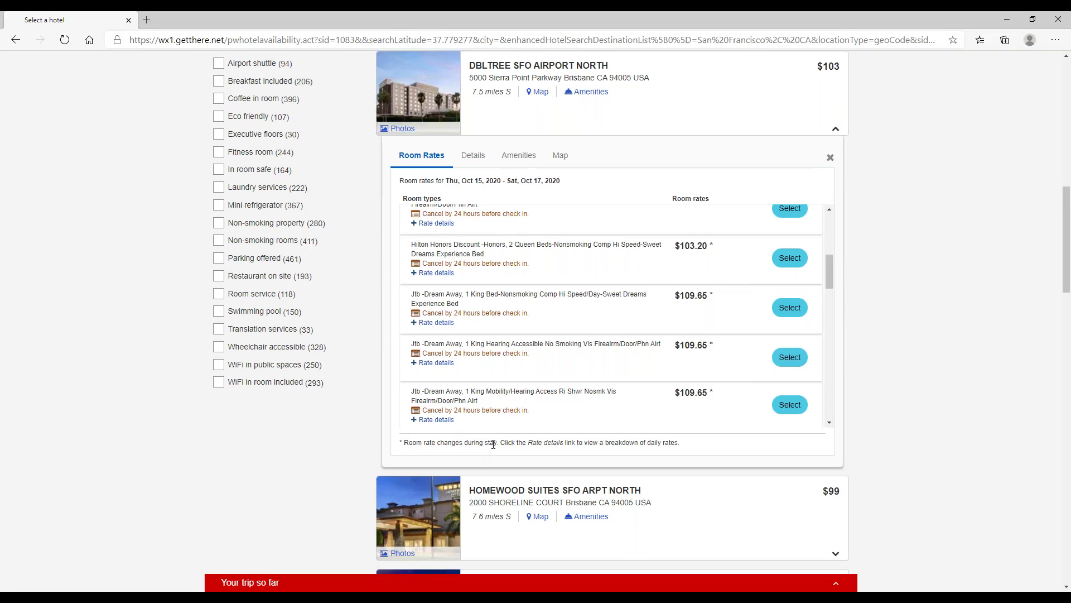
# Step: Select the Jtb Dream Away 1 King Bed-Nonsmoking rate at $109.65 to see its details
pyautogui.click(791, 309)
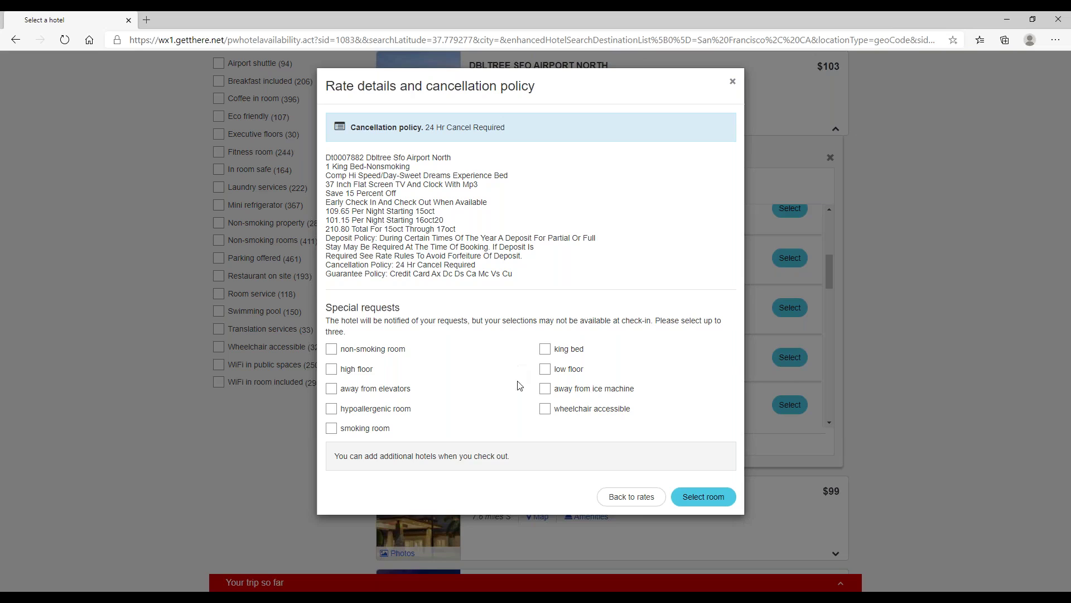
# Step: Move the DoubleTree King room to checkout, skip adding other items, and review the $242.31 estimate
pyautogui.click(706, 504)
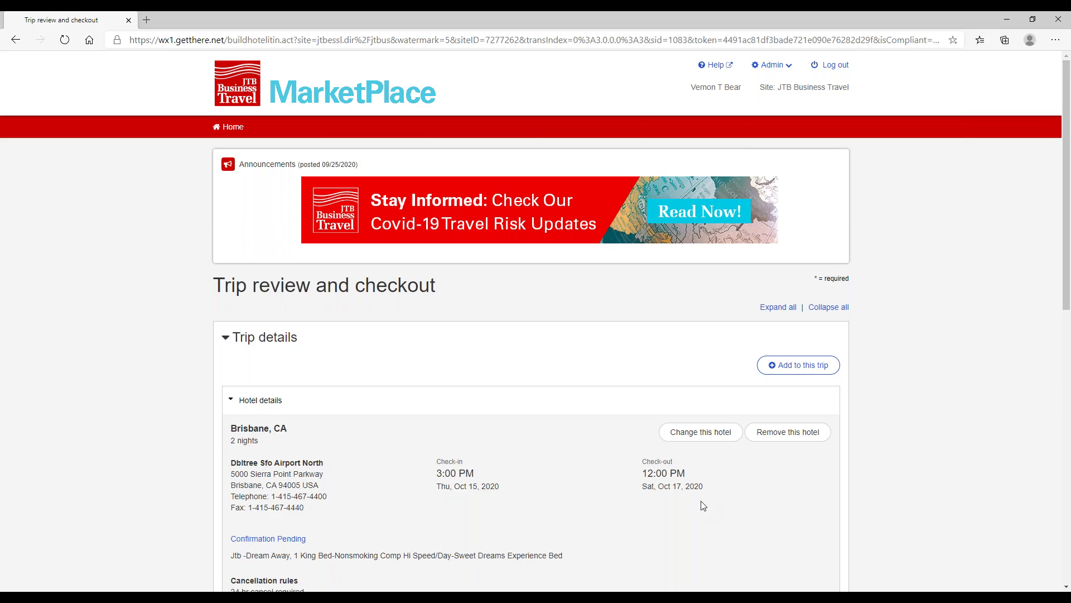
pyautogui.click(798, 366)
pyautogui.click(684, 138)
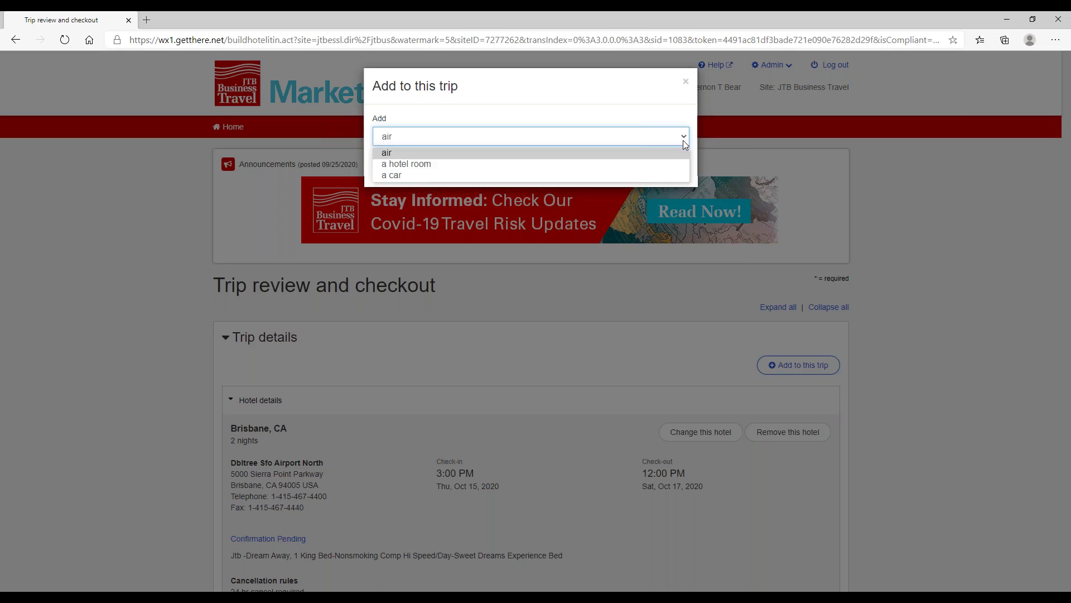
pyautogui.click(685, 82)
pyautogui.click(686, 82)
pyautogui.scroll(-1, 705, 357)
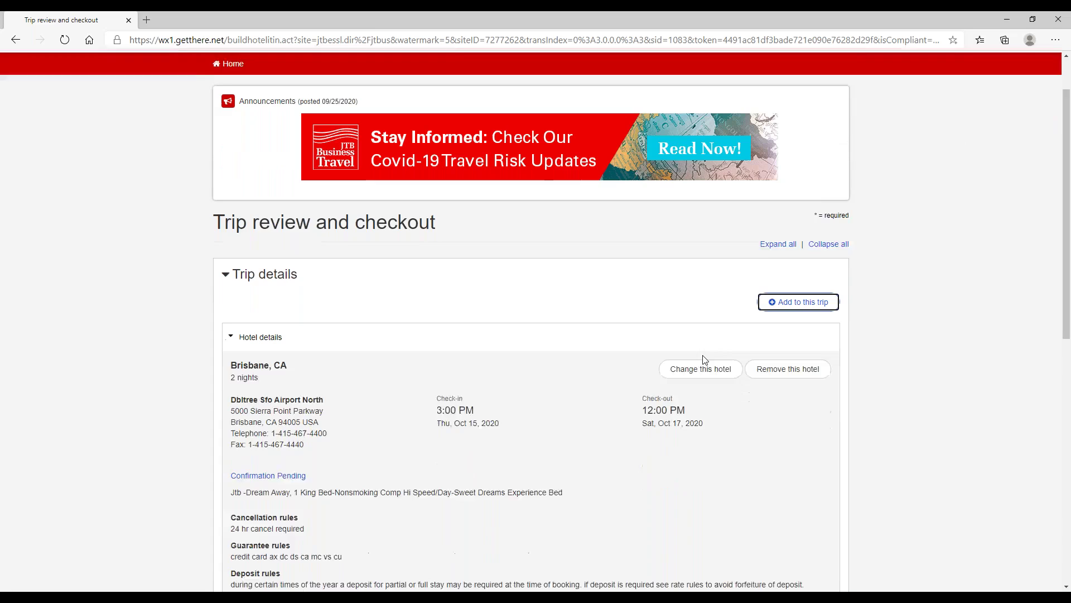
pyautogui.scroll(-1, 705, 358)
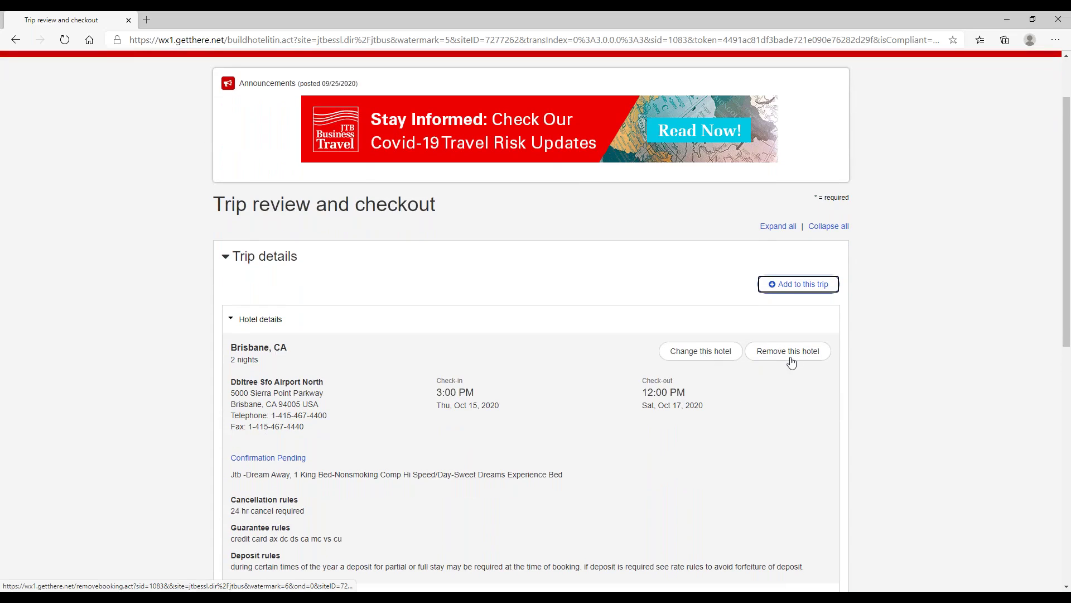
pyautogui.scroll(-1, 789, 360)
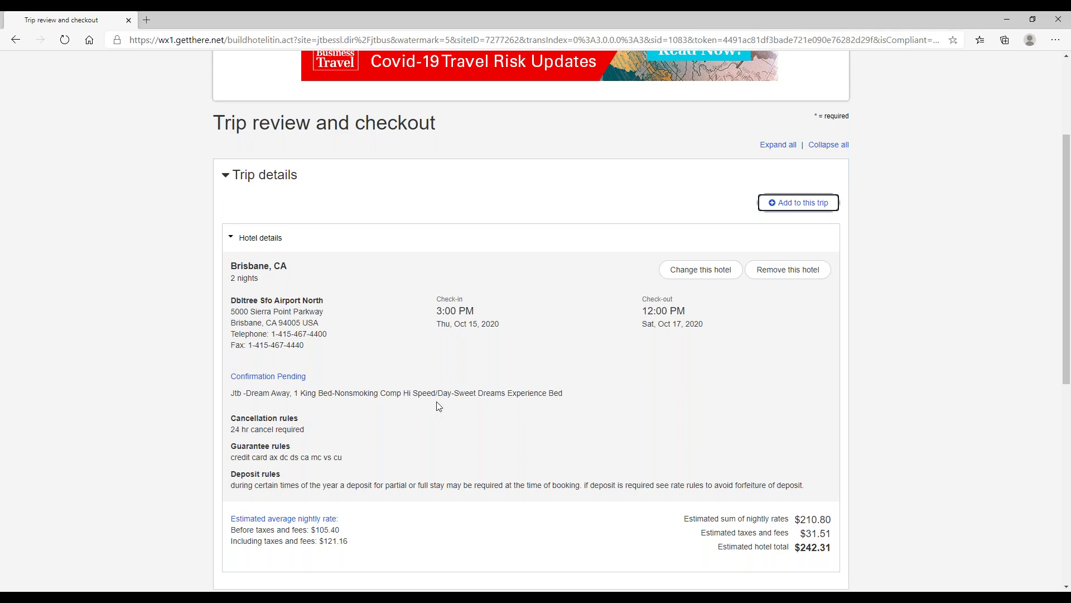
pyautogui.scroll(-1, 358, 378)
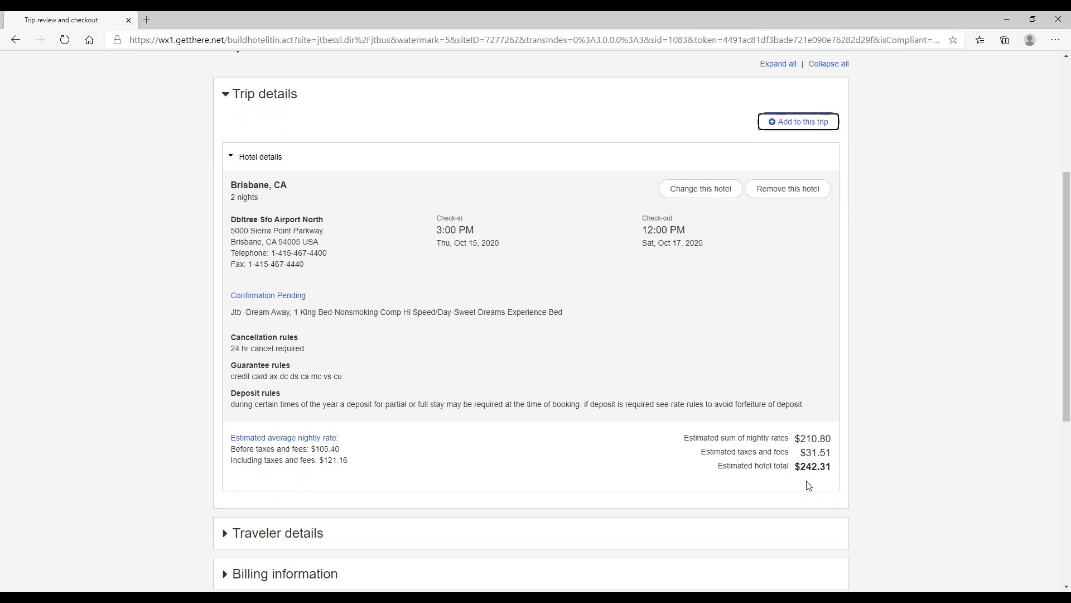
pyautogui.scroll(-1, 826, 482)
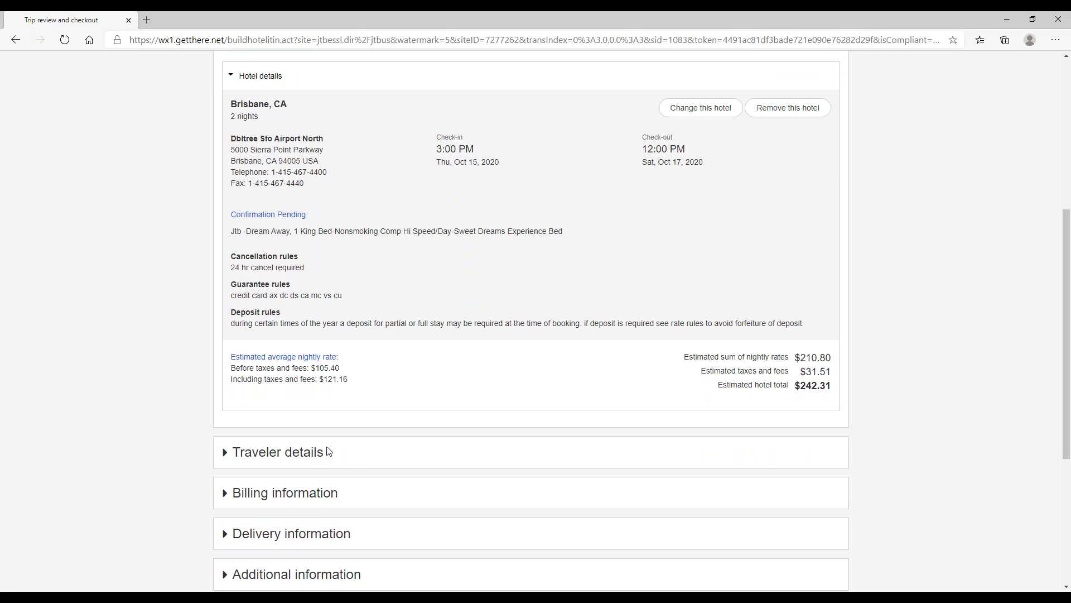
# Step: Expand Traveler details and scroll to the Hilton Brands loyalty program entry
pyautogui.click(301, 453)
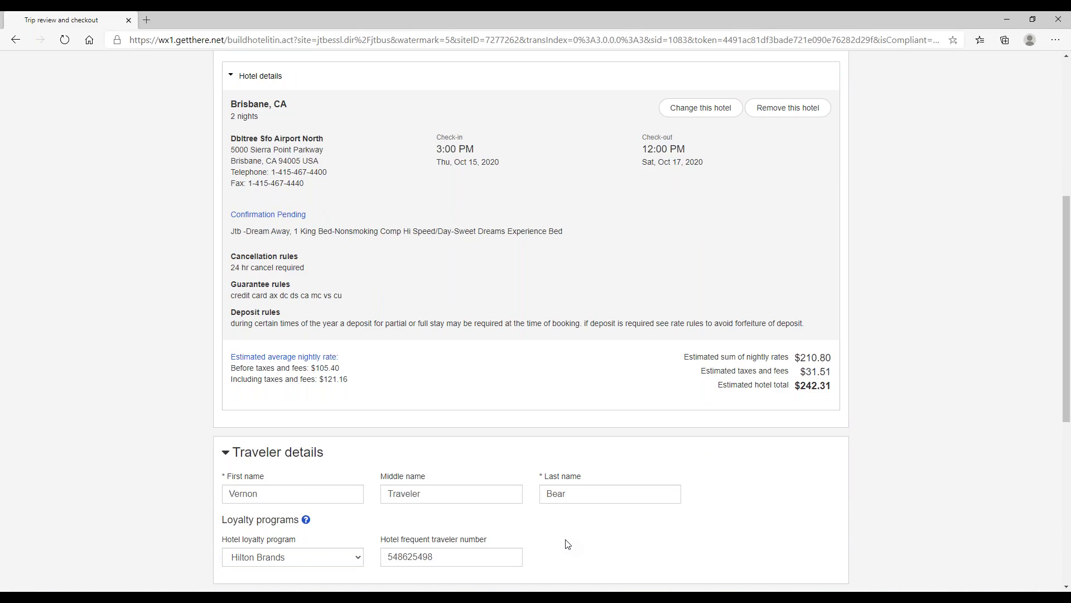
pyautogui.scroll(-2, 562, 543)
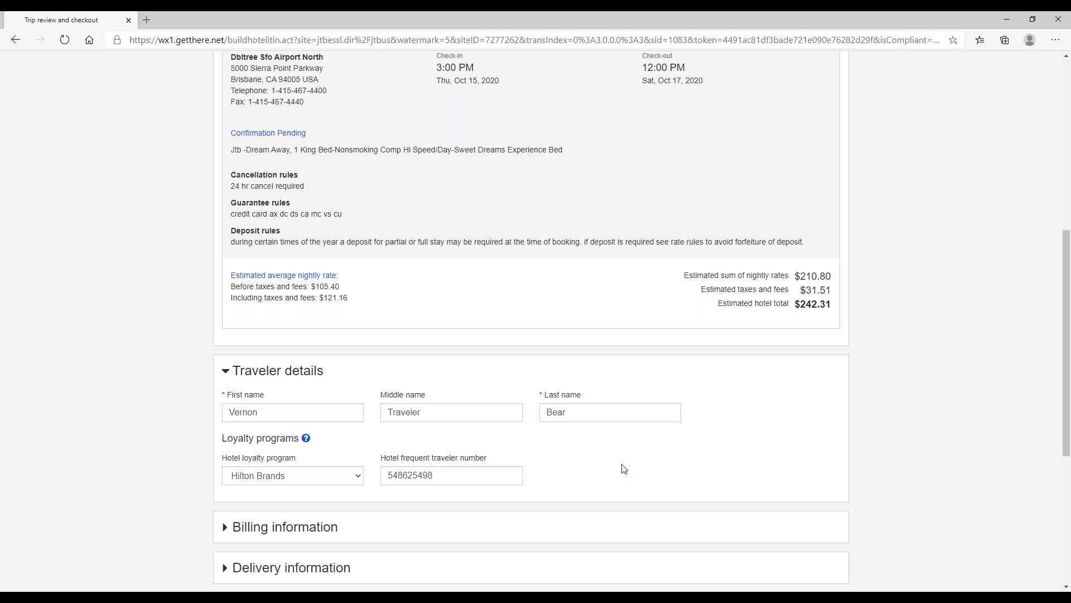
pyautogui.scroll(-3, 624, 469)
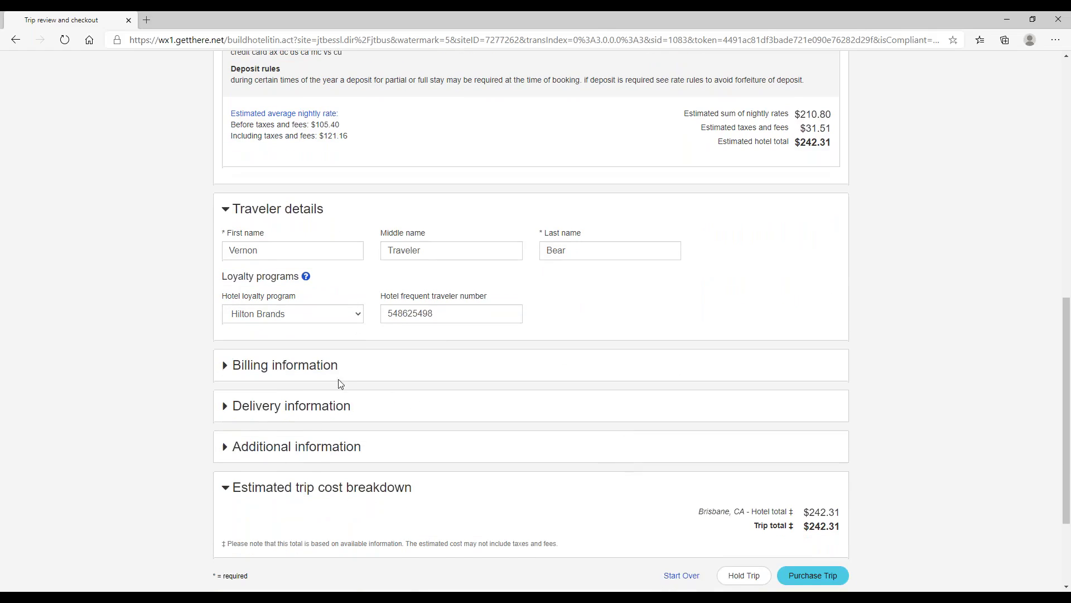
pyautogui.click(314, 368)
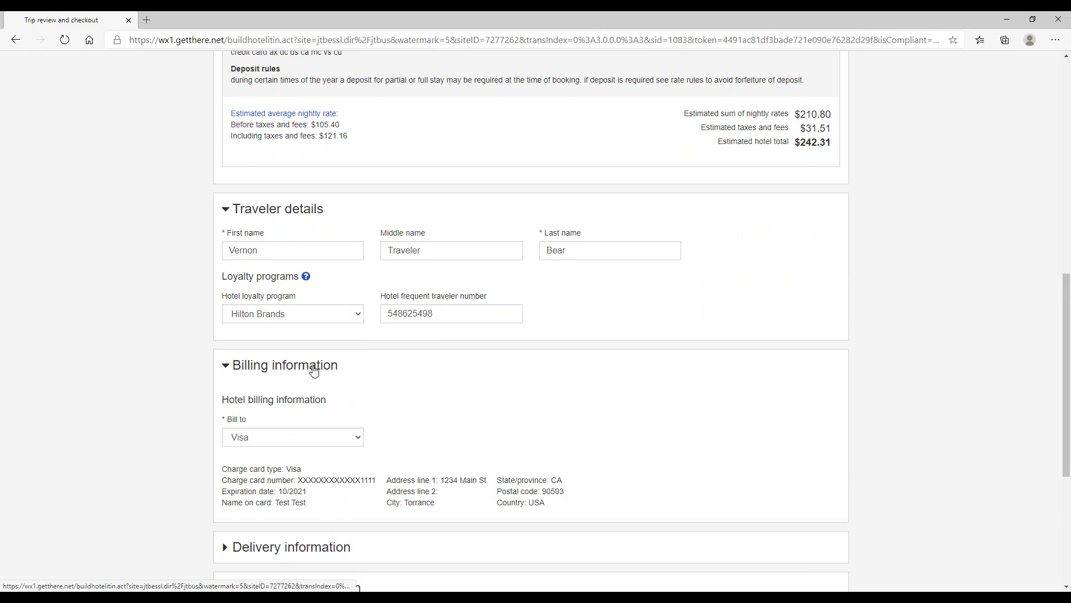
pyautogui.click(357, 441)
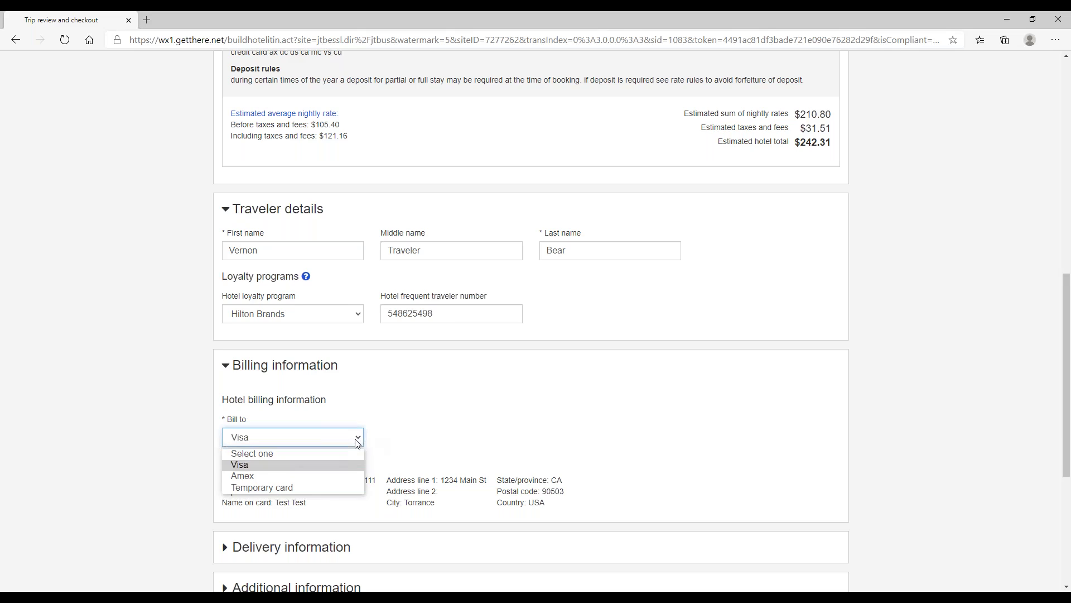
pyautogui.click(326, 487)
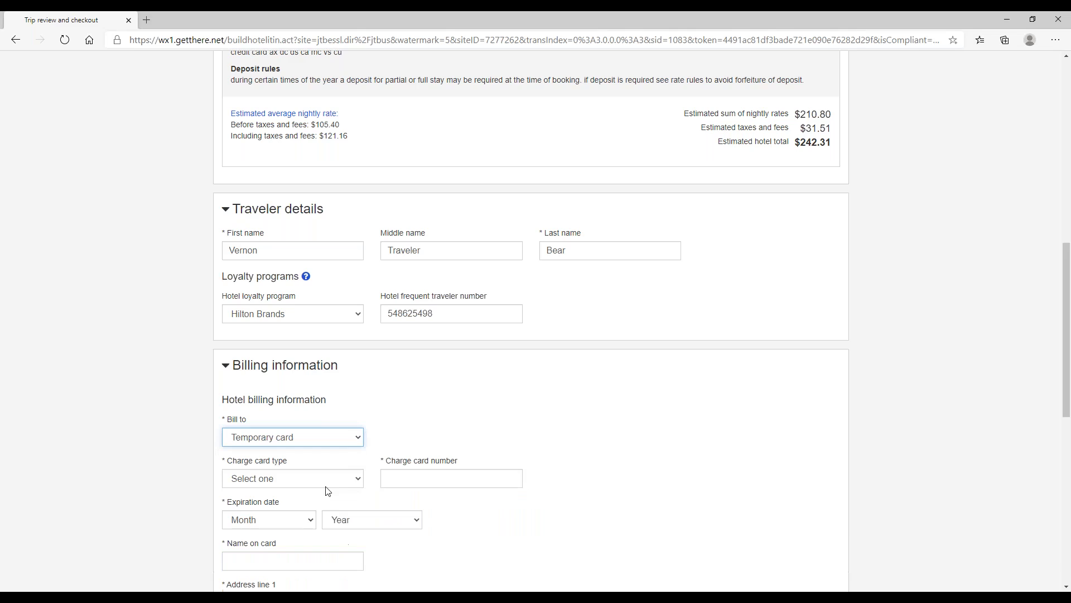
pyautogui.click(359, 441)
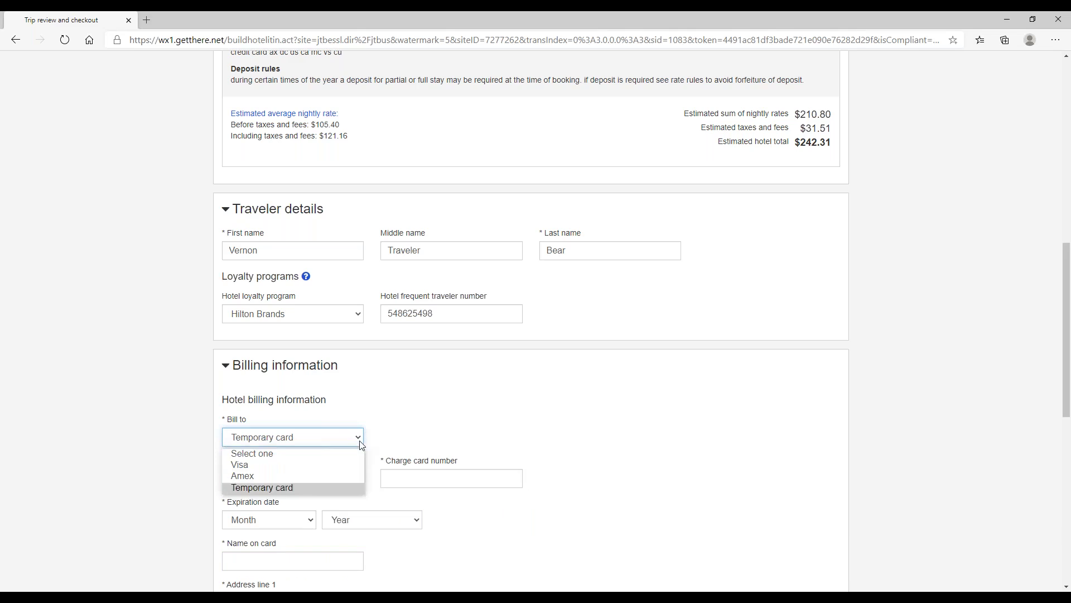
pyautogui.click(313, 466)
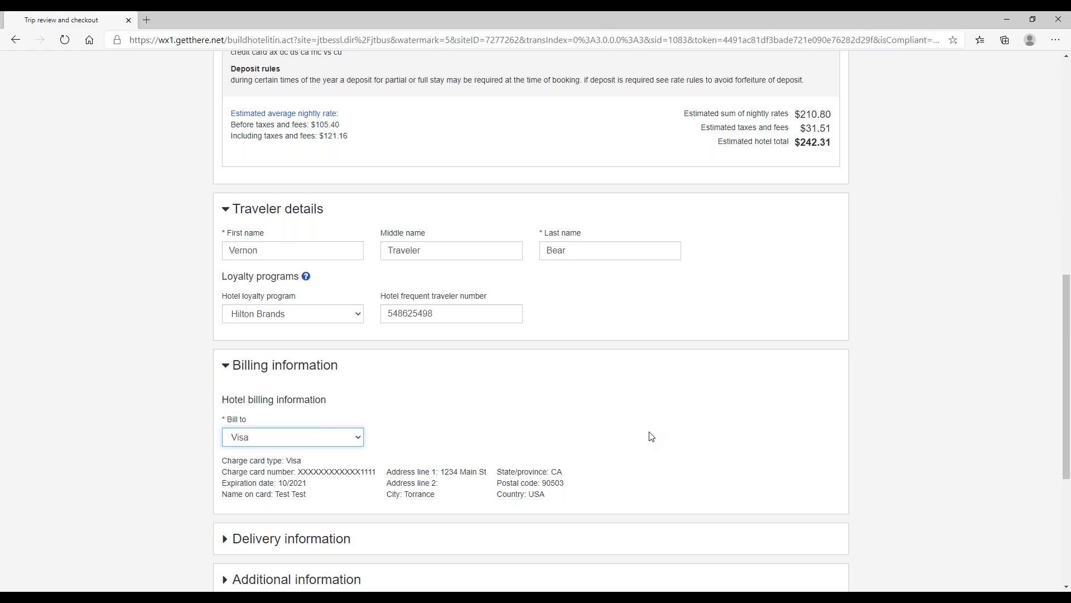
pyautogui.scroll(-3, 650, 436)
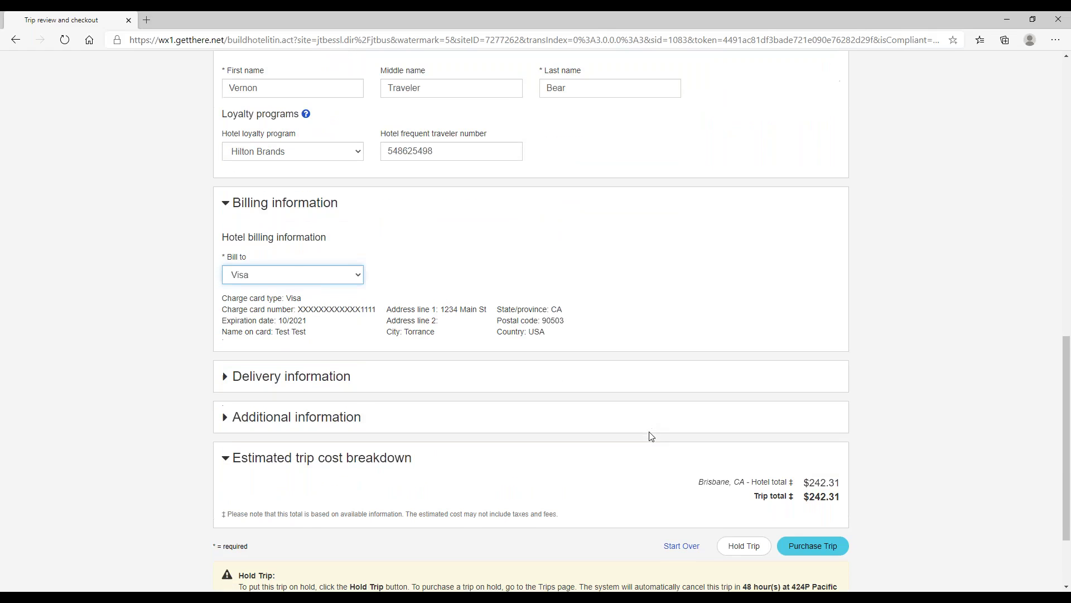
# Step: Expand Additional information to show the three empty reservation-copy e-mail fields above the $242.31 total
pyautogui.click(342, 419)
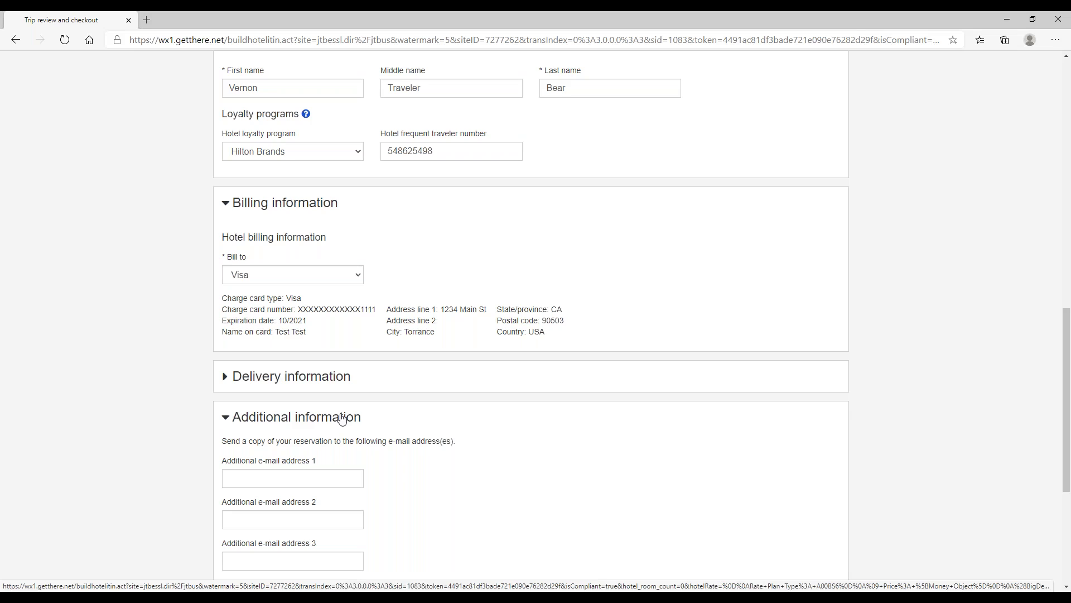
pyautogui.scroll(-3, 535, 456)
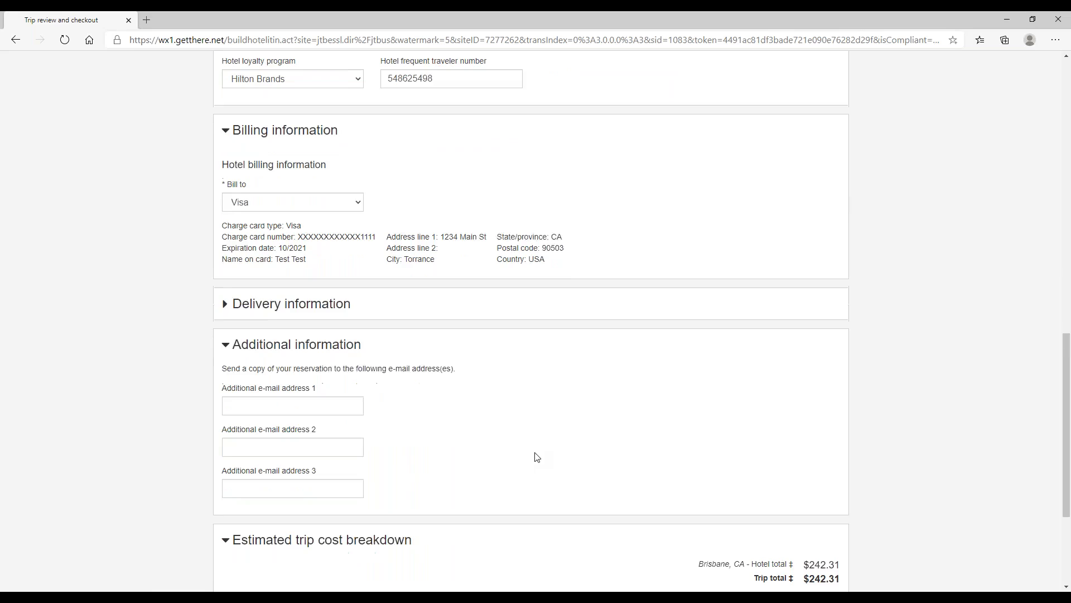
pyautogui.scroll(-2, 537, 456)
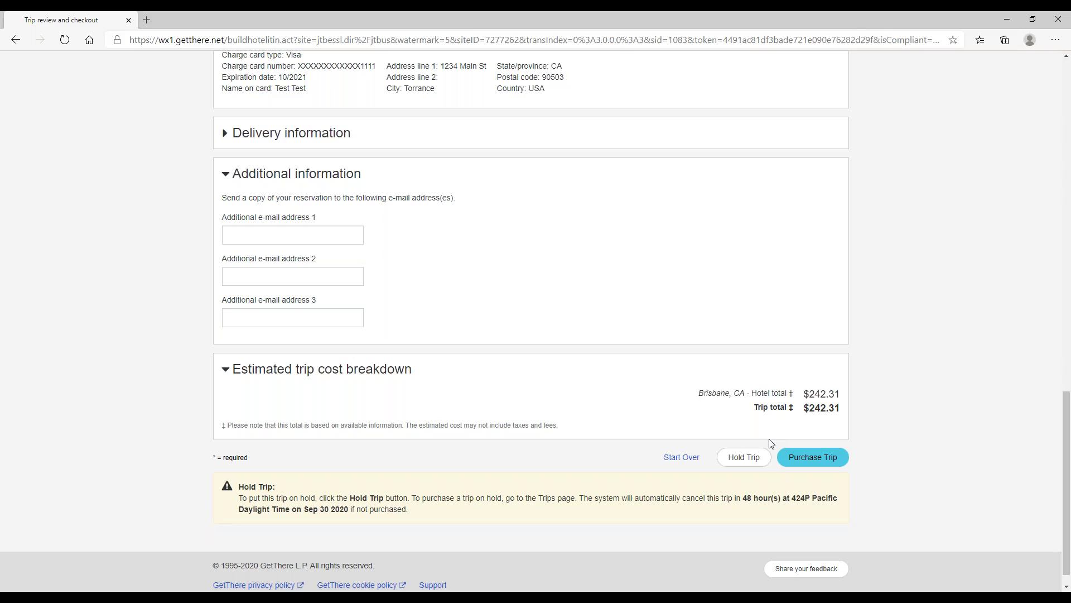
pyautogui.scroll(-1, 771, 443)
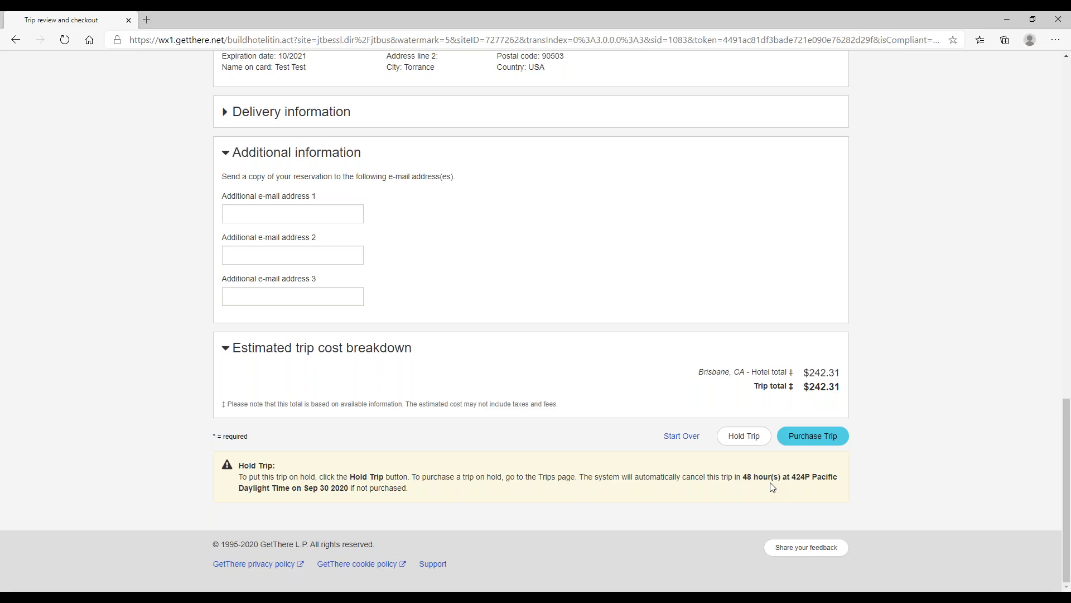
# Step: Purchase and confirm the Oct 15–17 DoubleTree SFO trip, review the Reservation complete page, then choose Home
pyautogui.click(803, 441)
pyautogui.click(671, 130)
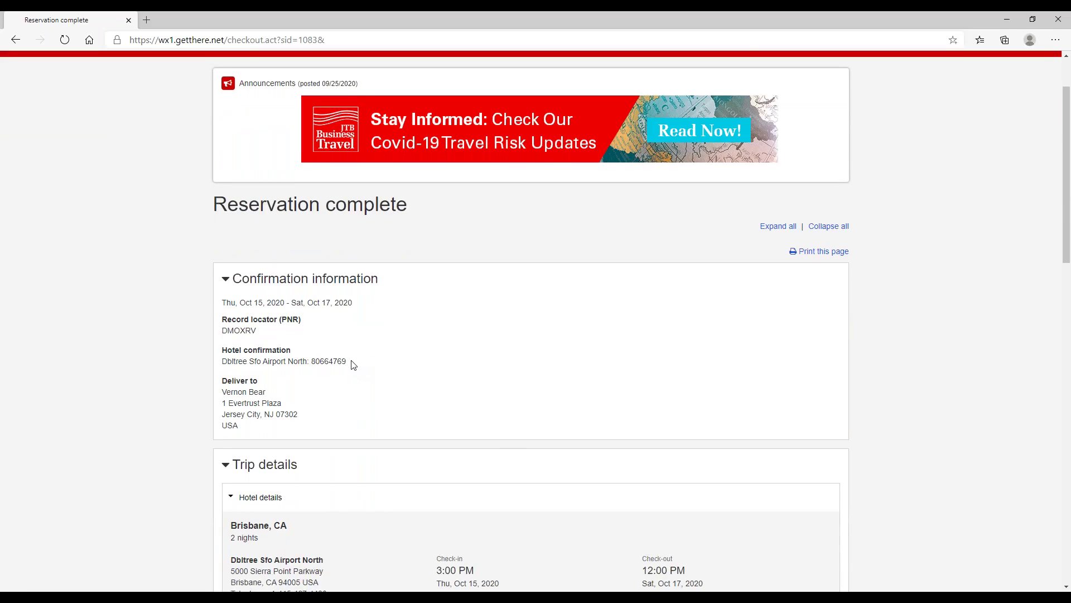
pyautogui.scroll(-4, 354, 365)
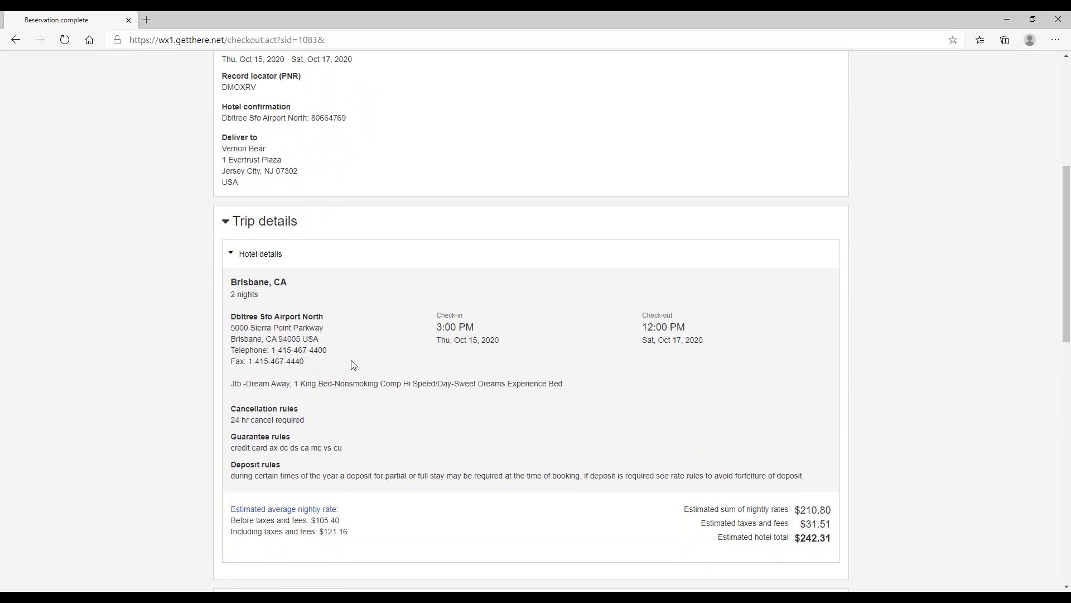
pyautogui.scroll(6, 353, 365)
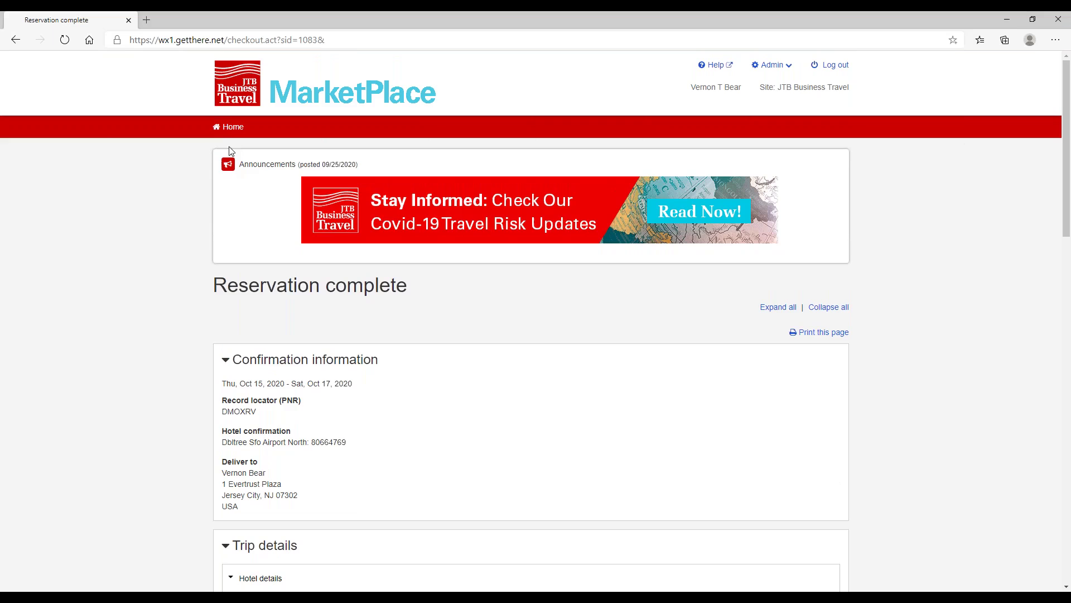
pyautogui.click(230, 128)
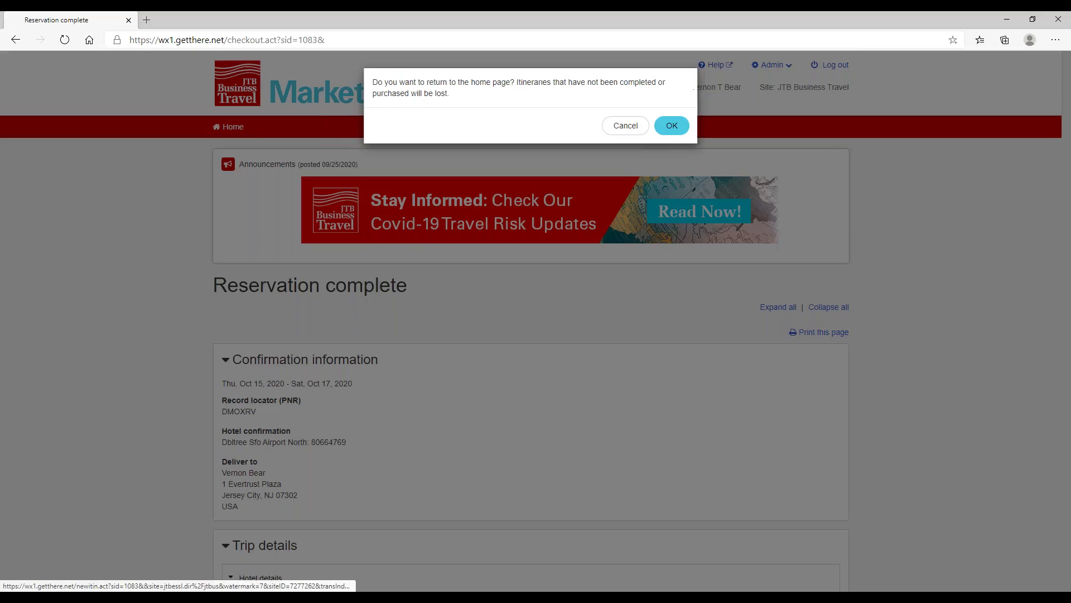
# Step: Confirm the return home and bring up the Manage trips list
pyautogui.click(671, 127)
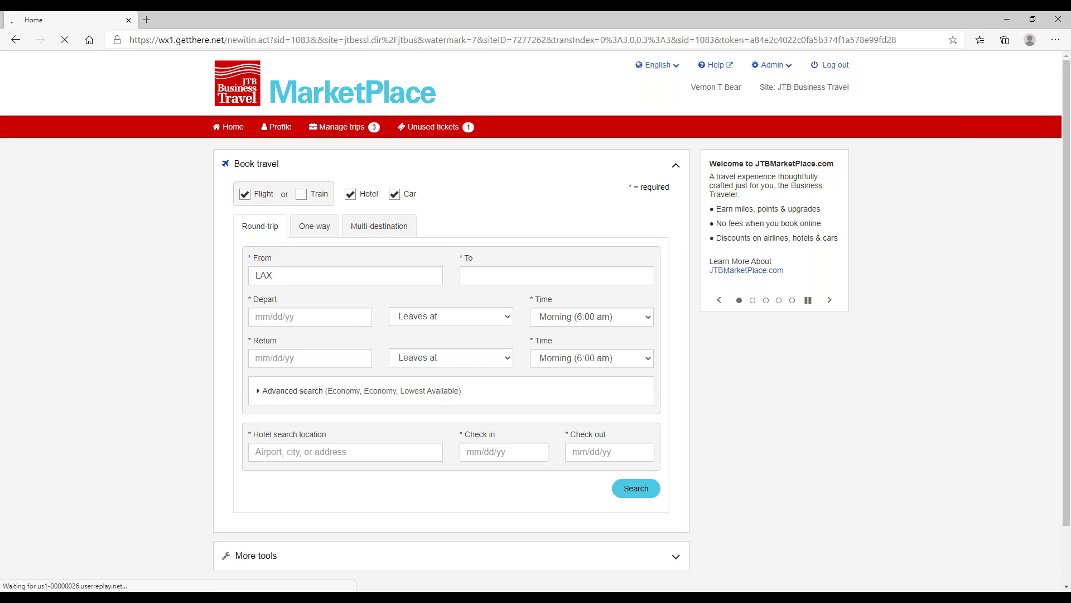
pyautogui.click(340, 127)
pyautogui.scroll(-1, 735, 369)
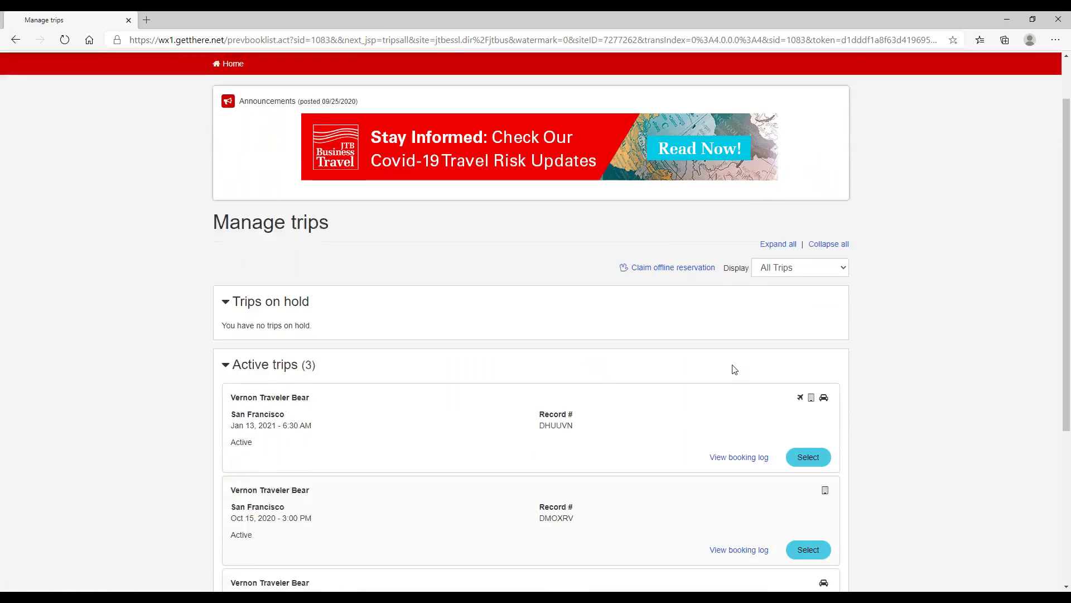
pyautogui.scroll(-3, 735, 369)
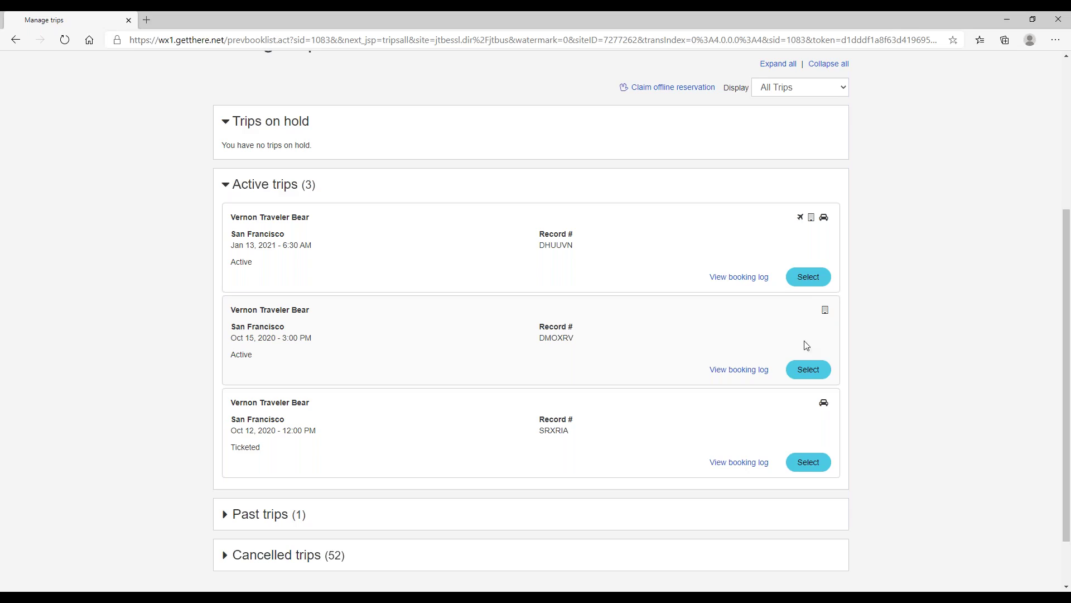
# Step: Open the Oct 15 hotel trip's details and review its confirmation and agency contacts
pyautogui.click(810, 371)
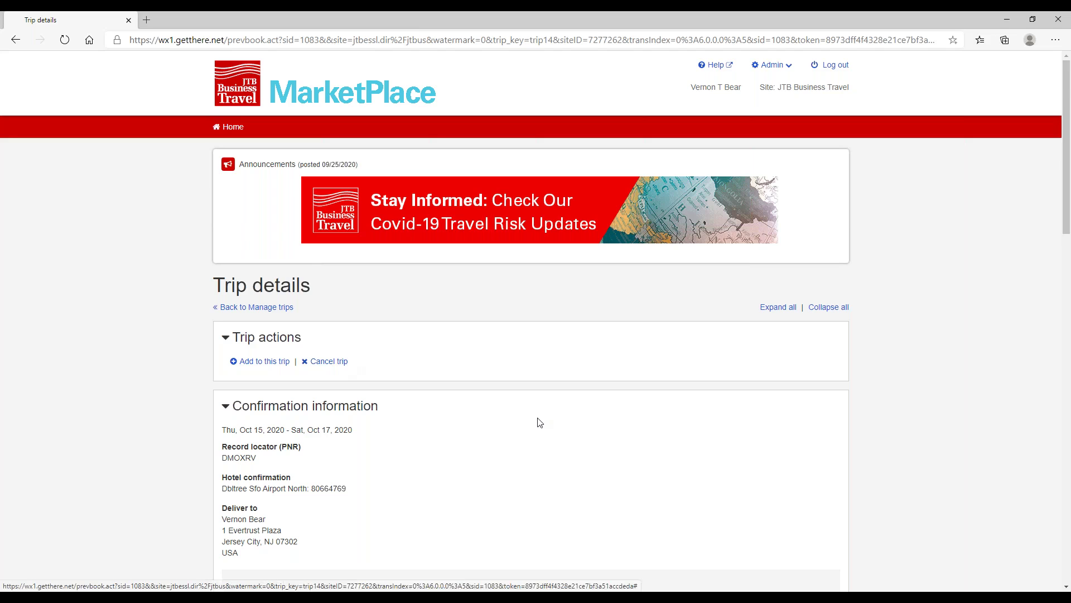
pyautogui.scroll(-4, 540, 423)
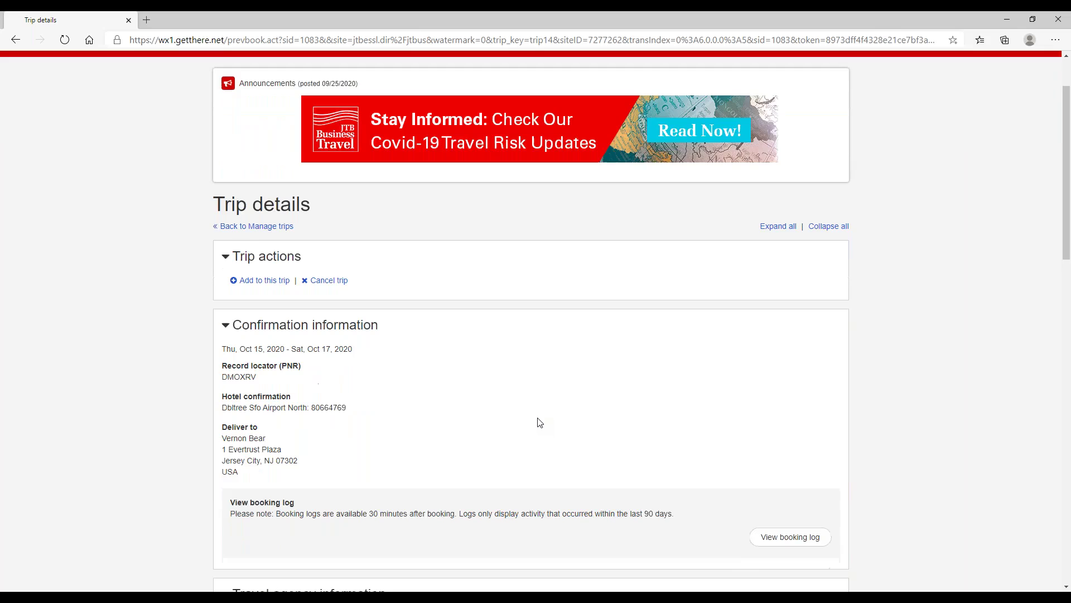
pyautogui.scroll(-5, 540, 422)
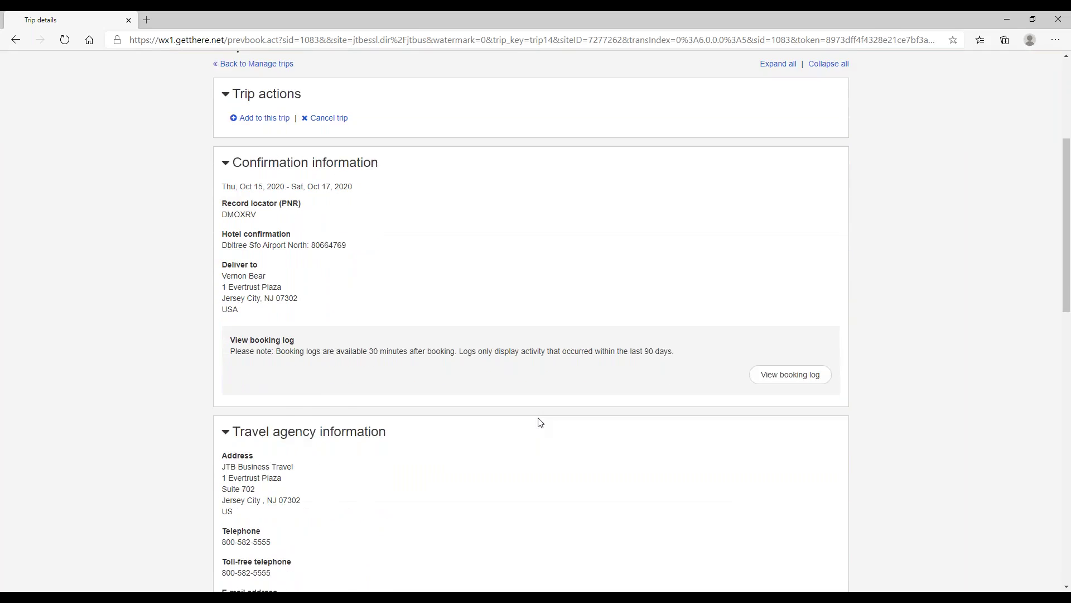
pyautogui.scroll(-2, 539, 423)
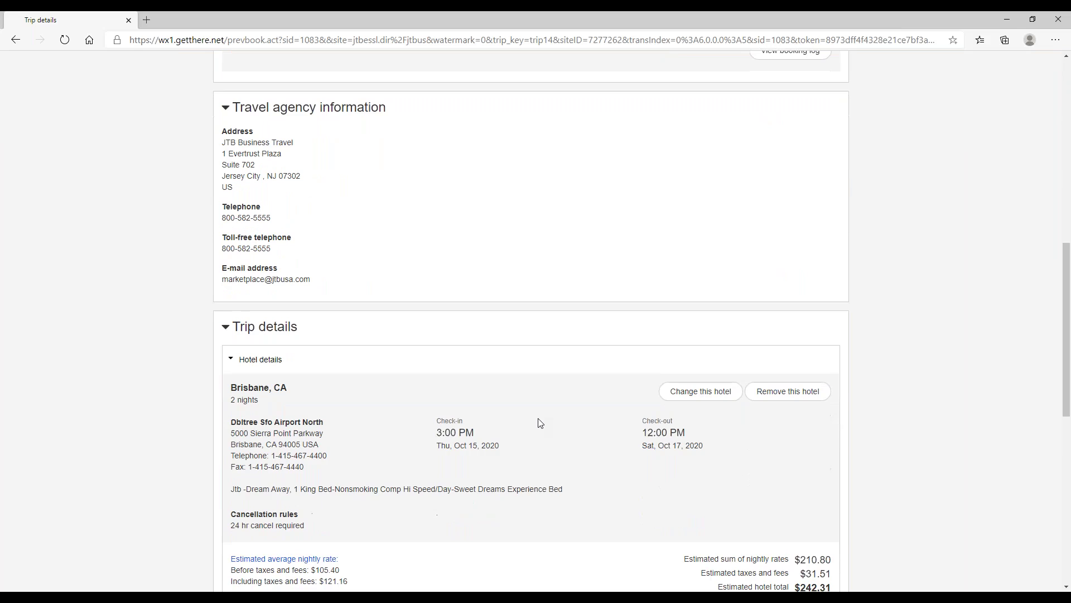
pyautogui.scroll(6, 540, 422)
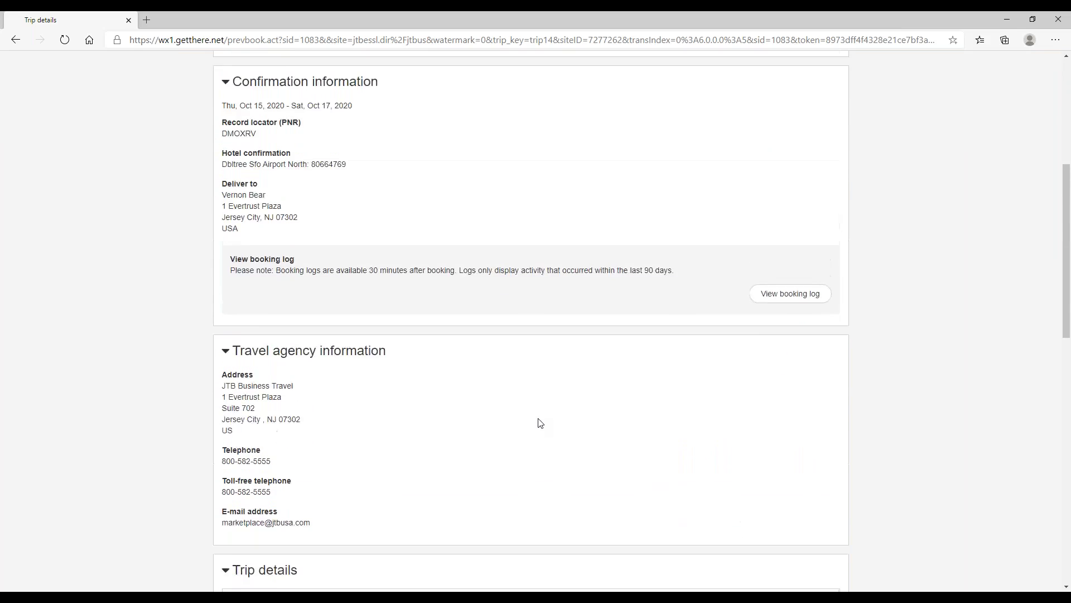
pyautogui.scroll(5, 540, 422)
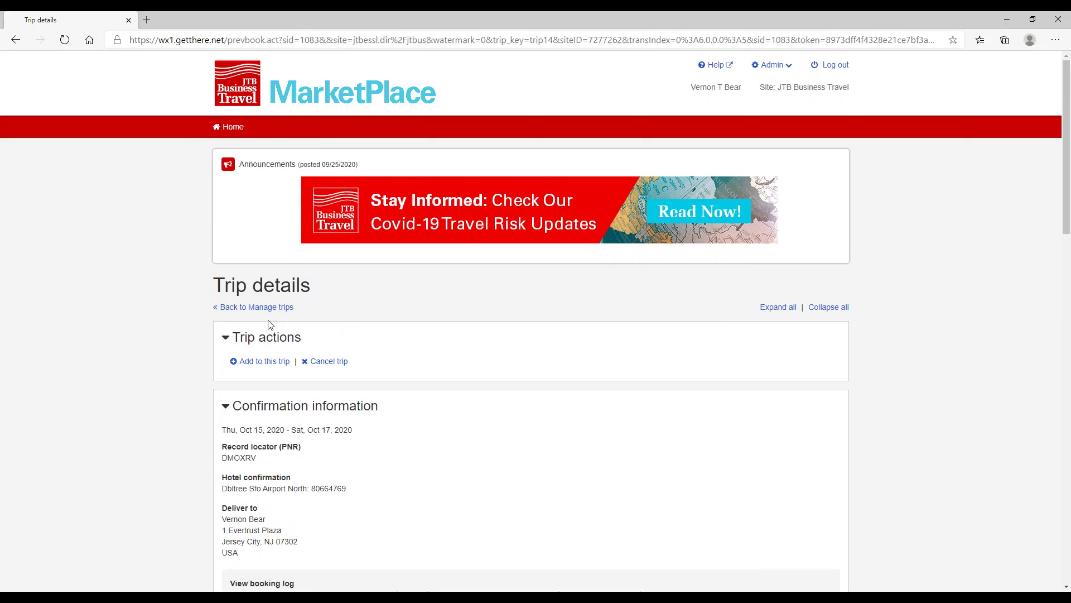
# Step: Go back to Manage trips, which lists three active trips including the Oct 15 hotel
pyautogui.click(268, 308)
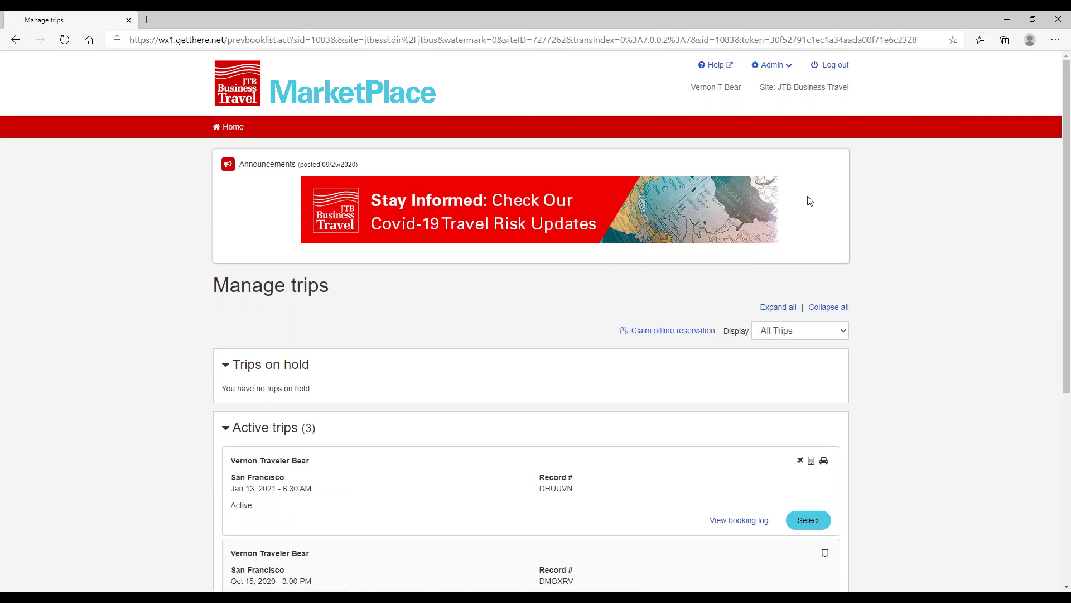